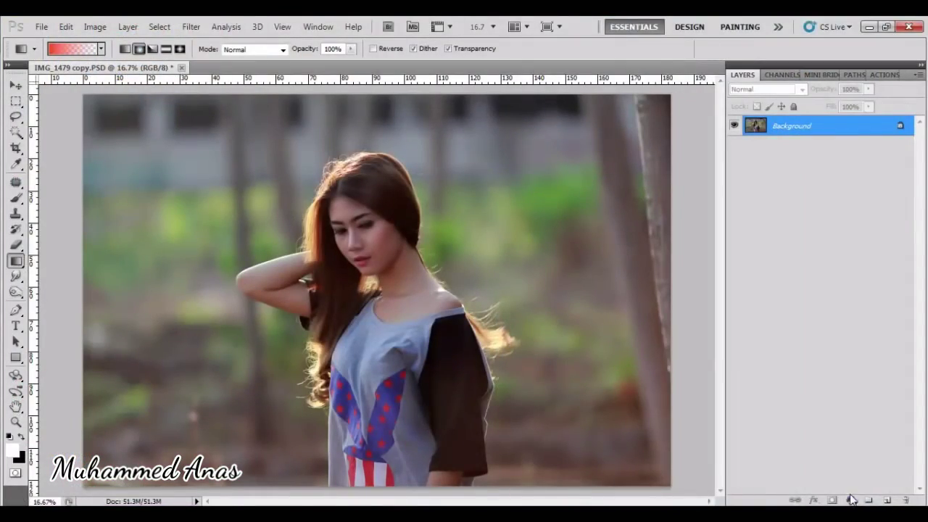
Add a Curves 1 layer with the RGB curve raised to output 199 at input 168, then compare before and after.
left_click(852, 501)
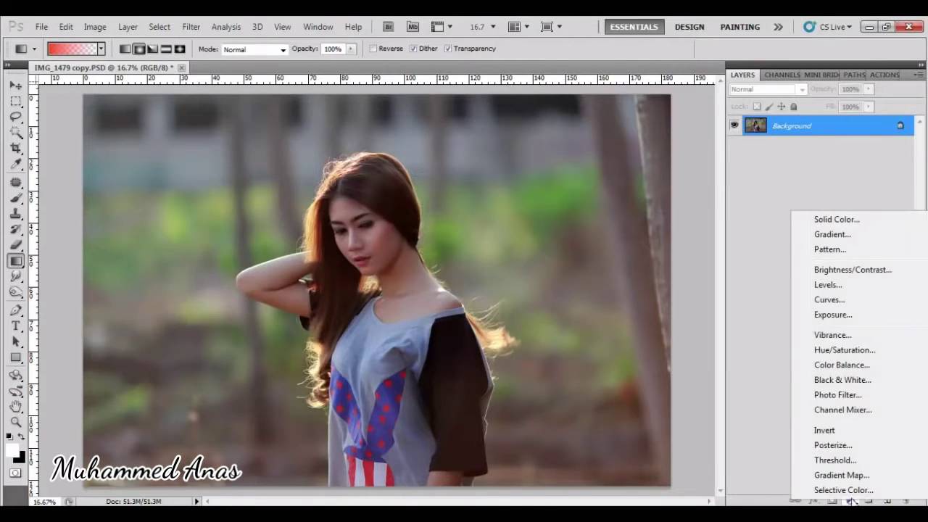
left_click(861, 298)
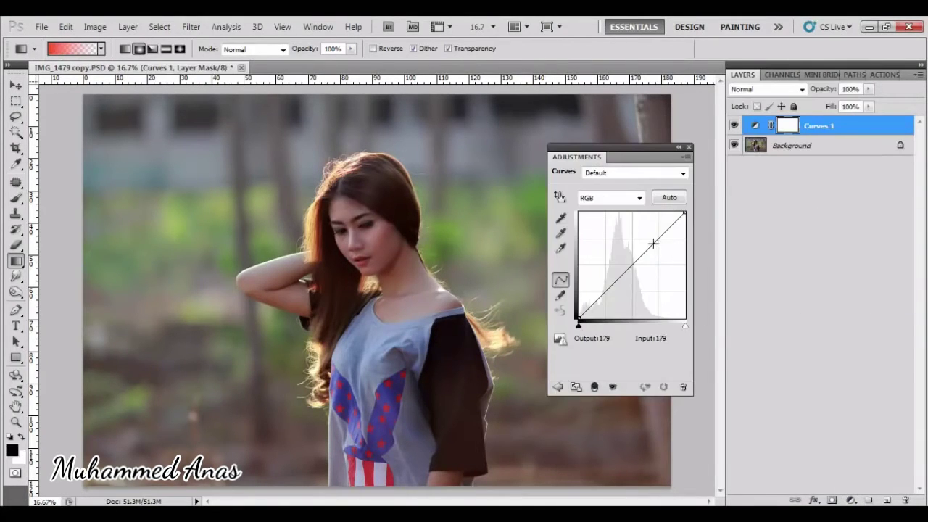
left_click_drag(652, 243, 648, 241)
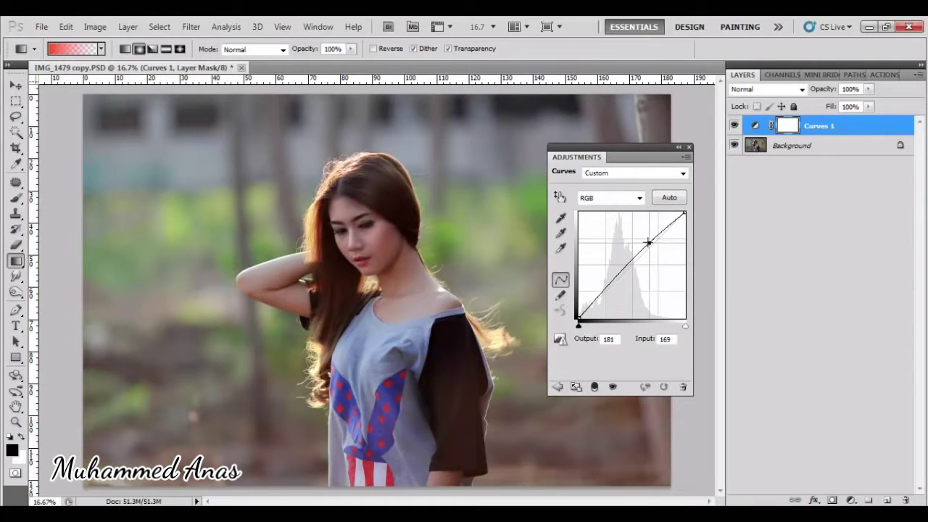
left_click_drag(648, 242, 645, 240)
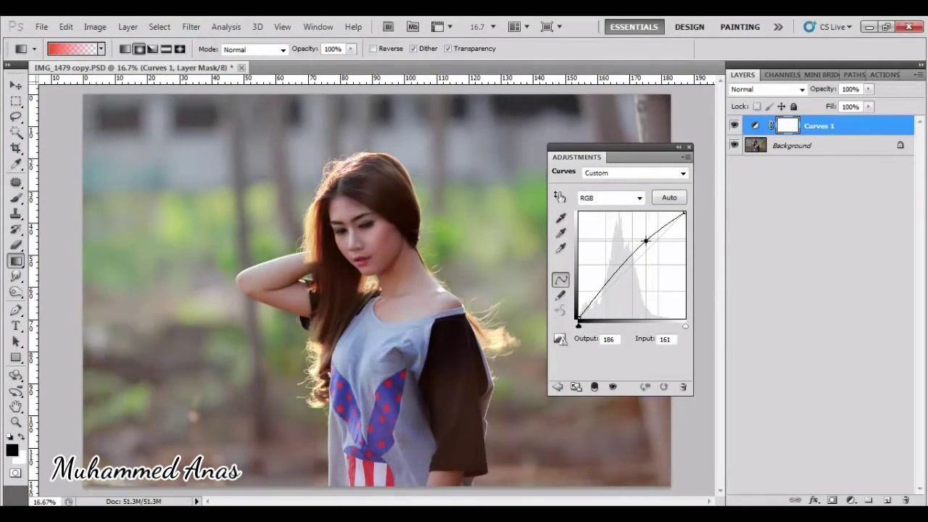
type("199")
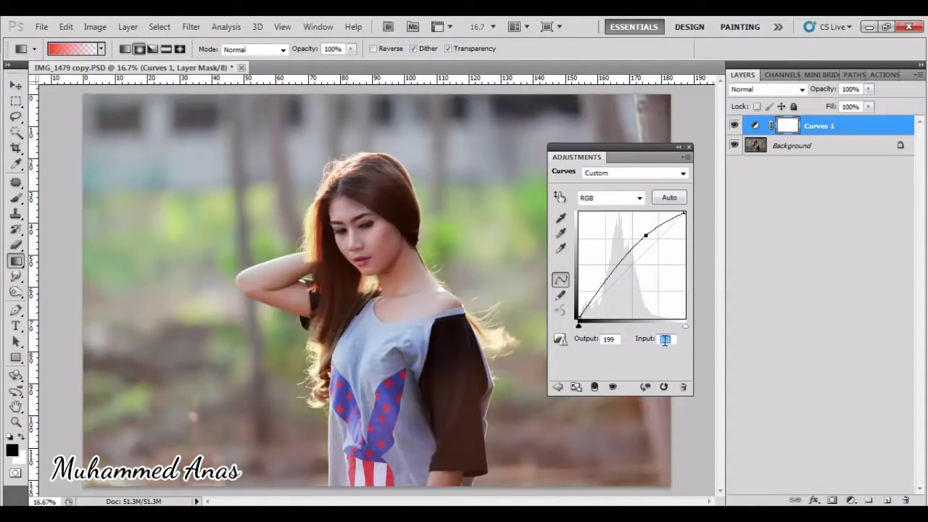
type("168")
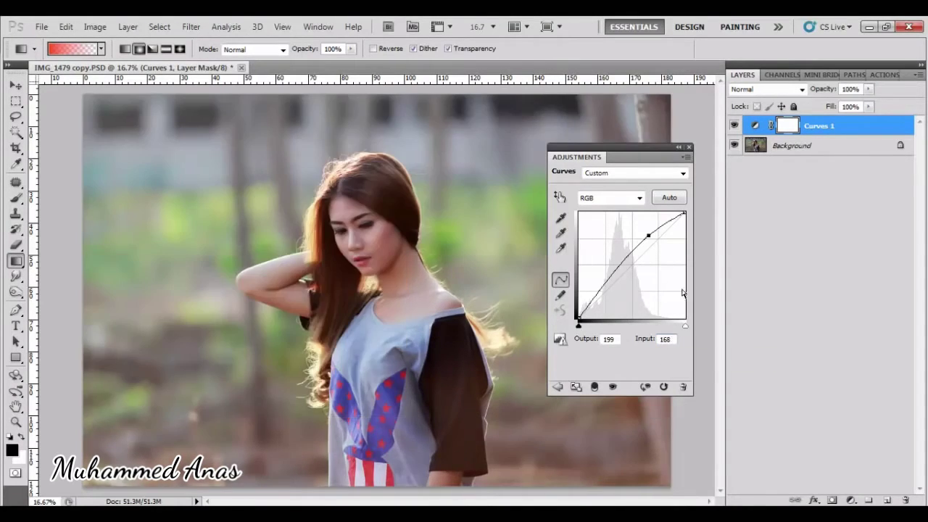
left_click(688, 148)
left_click(734, 126)
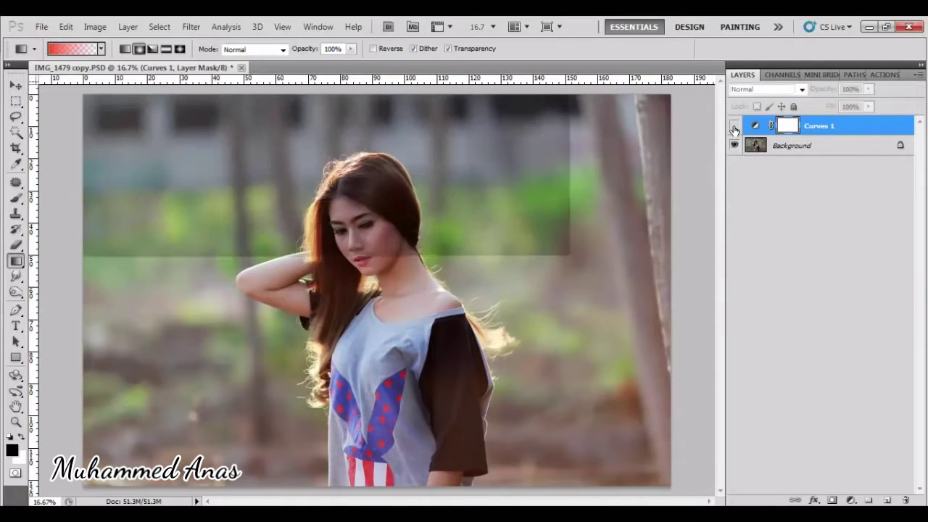
left_click(734, 126)
Replace the Curves 1 mask with a black mask and set a white brush at 60% opacity.
right_click(785, 134)
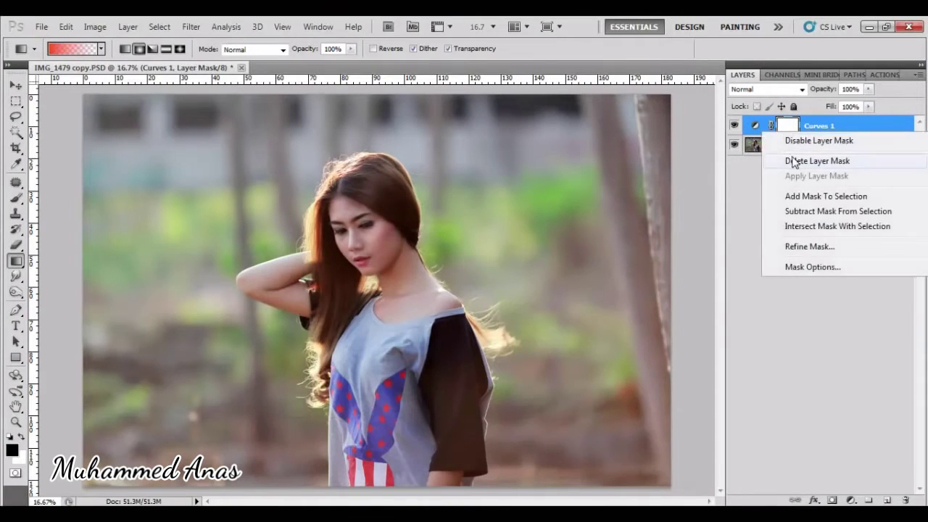
left_click(793, 158)
left_click(831, 500, "alt")
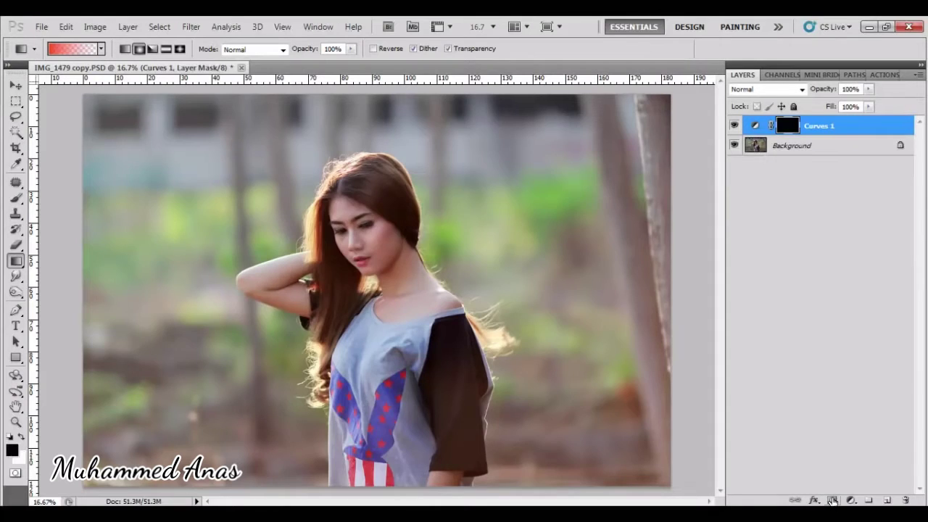
key("x")
left_click(16, 197)
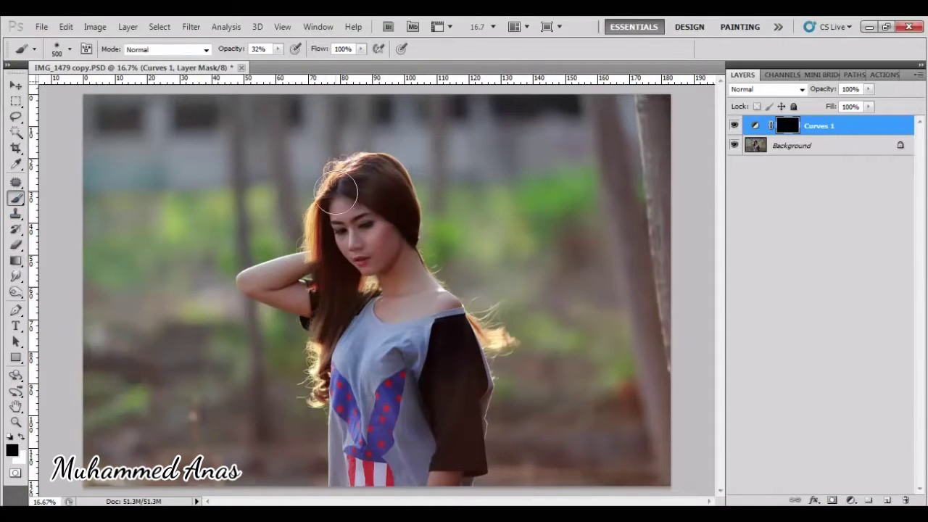
left_click_drag(290, 61, 297, 61)
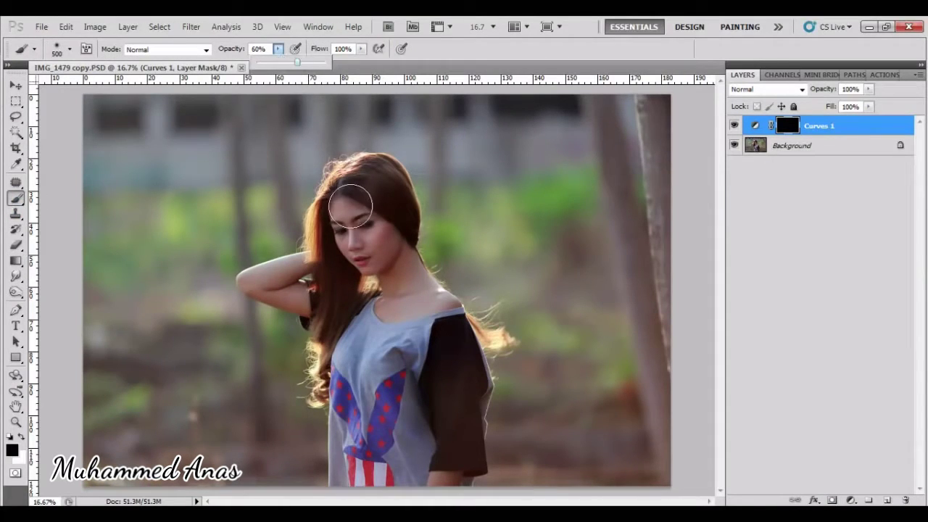
left_click(351, 210)
key("x")
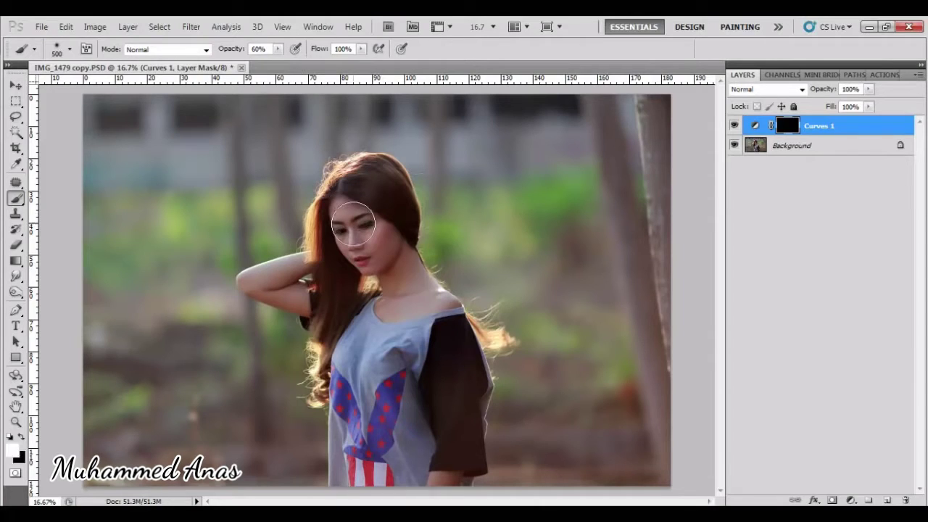
Paint white on the mask over the woman's face and neck.
left_click_drag(353, 225, 377, 251)
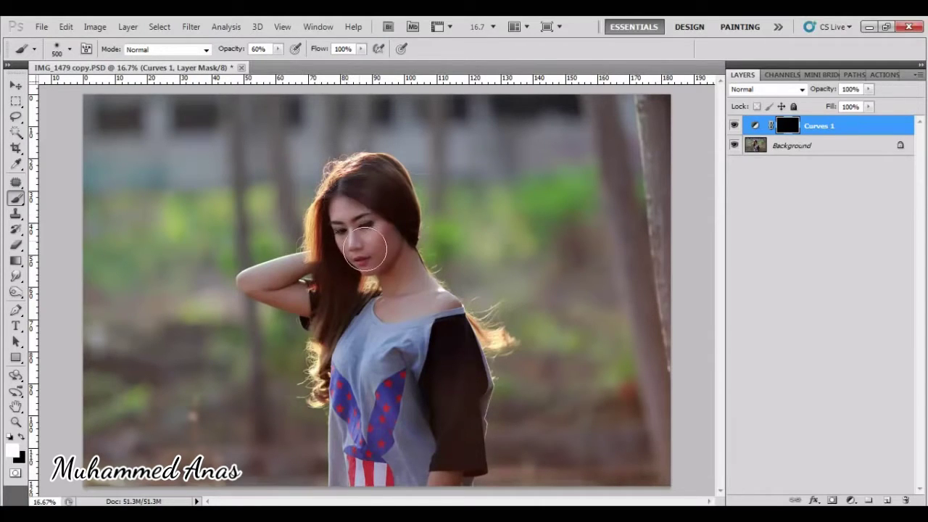
left_click_drag(353, 218, 366, 239)
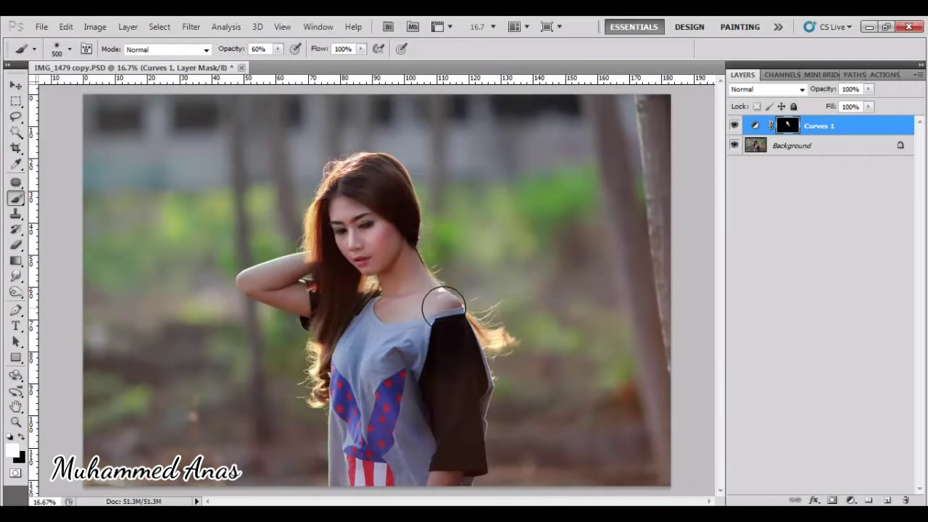
scroll(444, 304, "up", 1)
scroll(441, 304, "up", 1)
scroll(443, 311, "up", 1)
key("bracketleft")
key("bracketleft")
key("bracketleft")
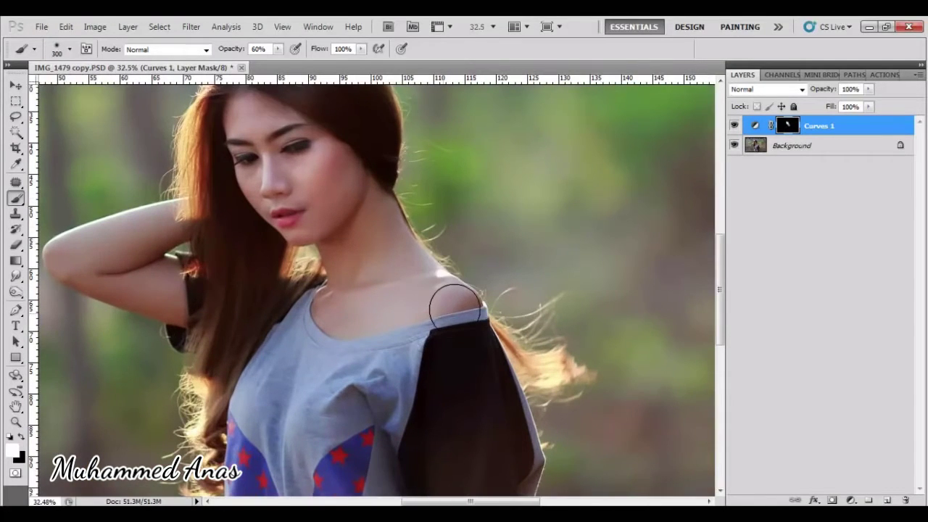
Paint the brightening onto her shoulder, chest and raised arm with brush sizes 200–300.
left_click_drag(451, 307, 464, 308)
key("bracketleft")
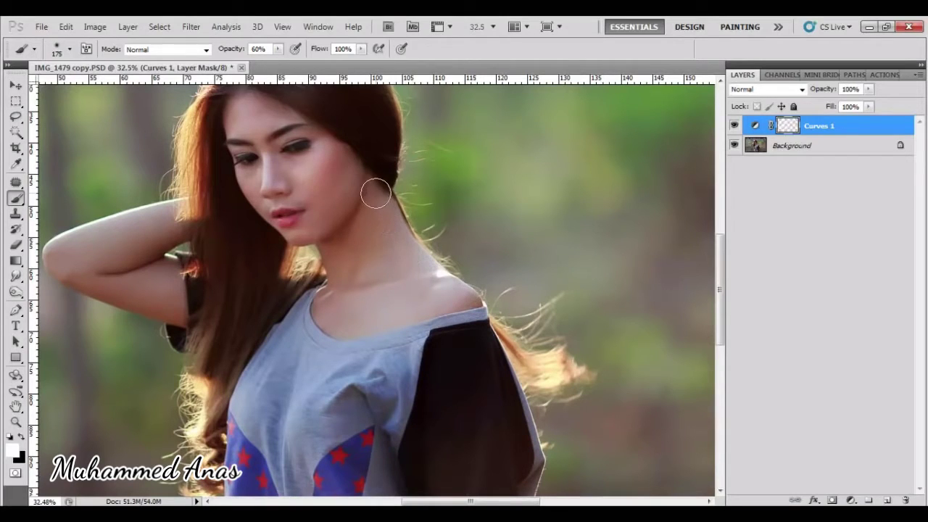
key("bracketright")
key("bracketright")
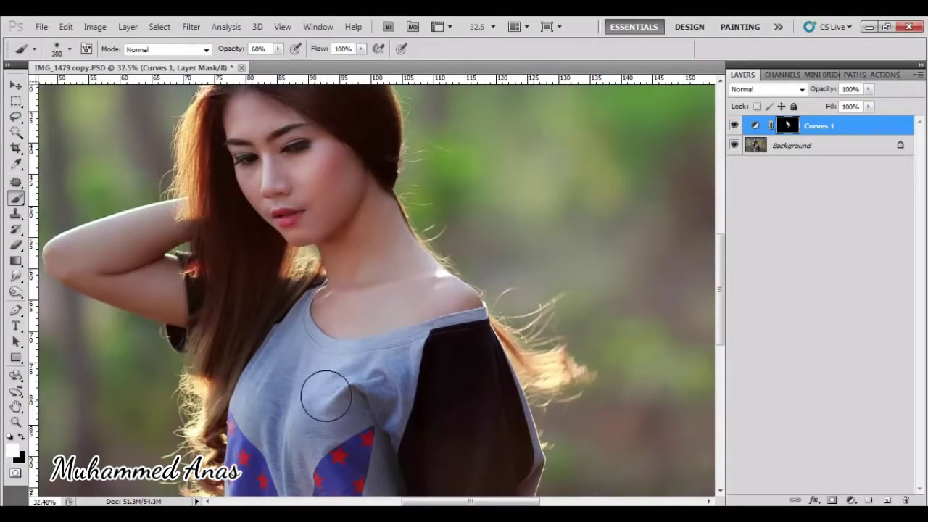
key("bracketright")
mouse_move(419, 335)
left_mouse_down()
mouse_move(427, 307)
mouse_move(315, 314)
mouse_move(263, 403)
mouse_move(280, 332)
mouse_move(335, 300)
mouse_move(338, 224)
left_mouse_up()
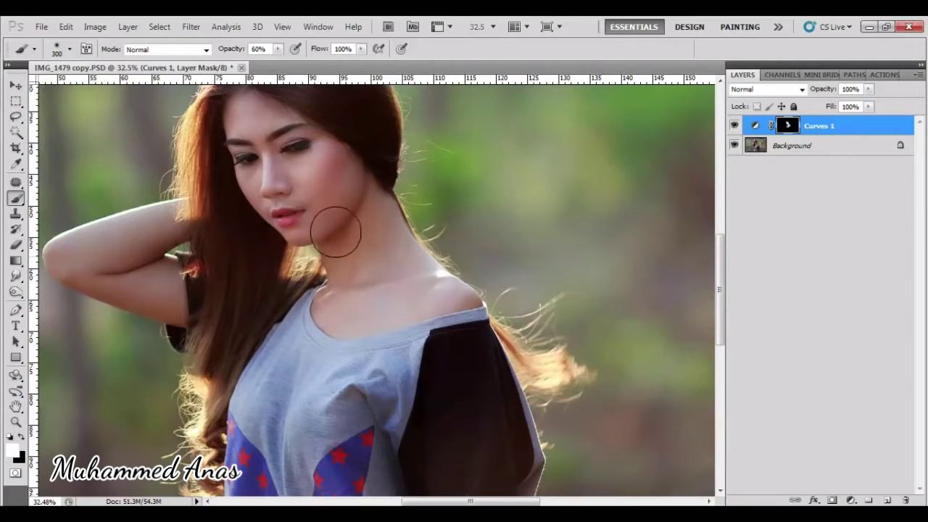
key("bracketleft")
key("bracketleft")
mouse_move(190, 226)
left_mouse_down()
mouse_move(155, 218)
mouse_move(66, 252)
mouse_move(173, 306)
mouse_move(138, 265)
mouse_move(135, 238)
mouse_move(190, 213)
mouse_move(153, 225)
left_mouse_up()
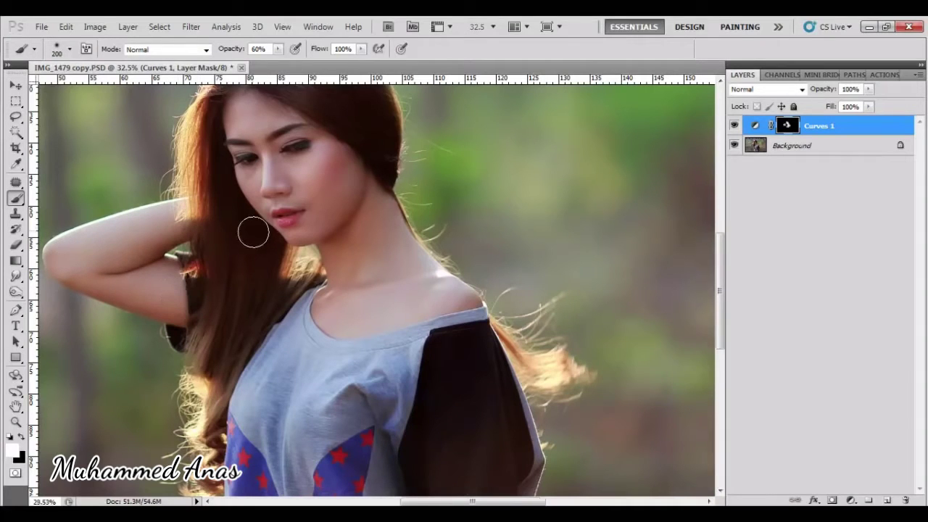
Resize the brush to 400 and zoom out to fit the whole photo.
scroll(286, 182, "down", 2)
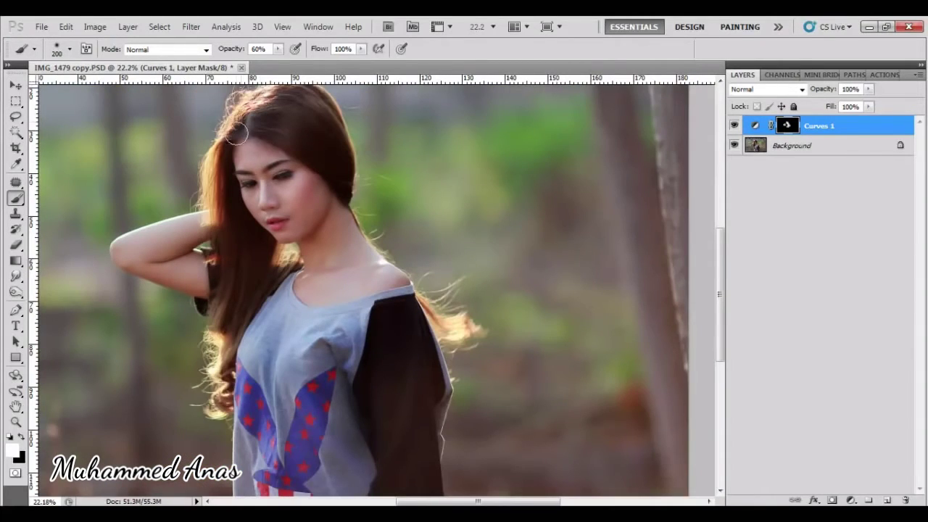
scroll(289, 138, "down", 1)
key("bracketright")
key("bracketright")
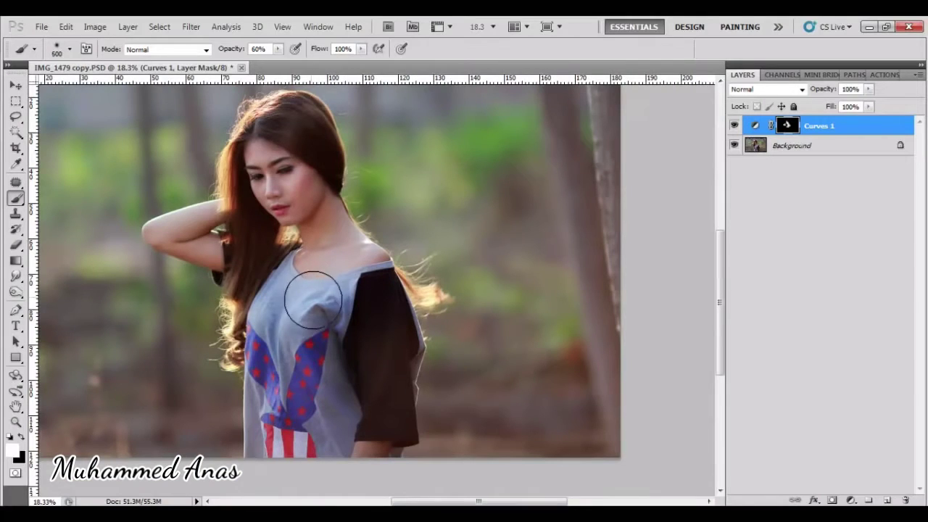
key("bracketright")
key("bracketright")
key("bracketright")
key("bracketright")
key("bracketright")
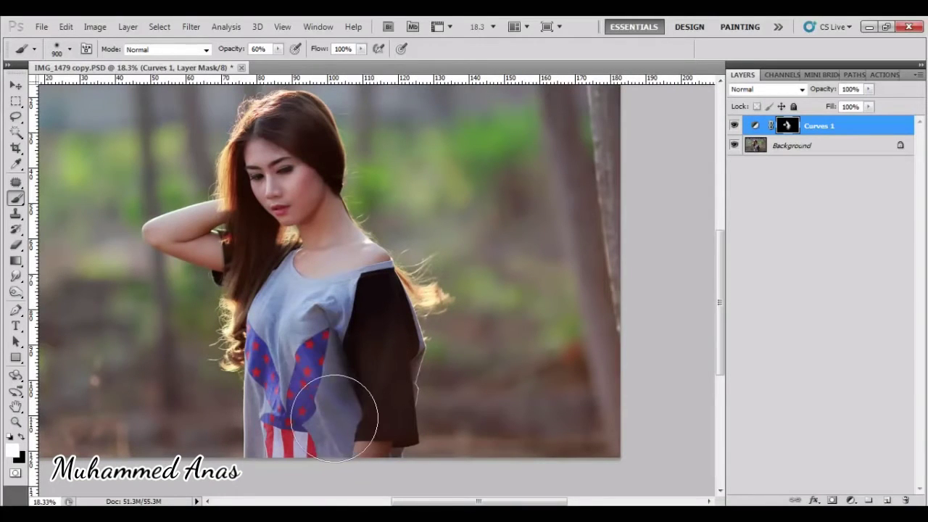
key("bracketleft")
key("bracketleft")
key("bracketleft")
key("bracketleft")
key("bracketleft")
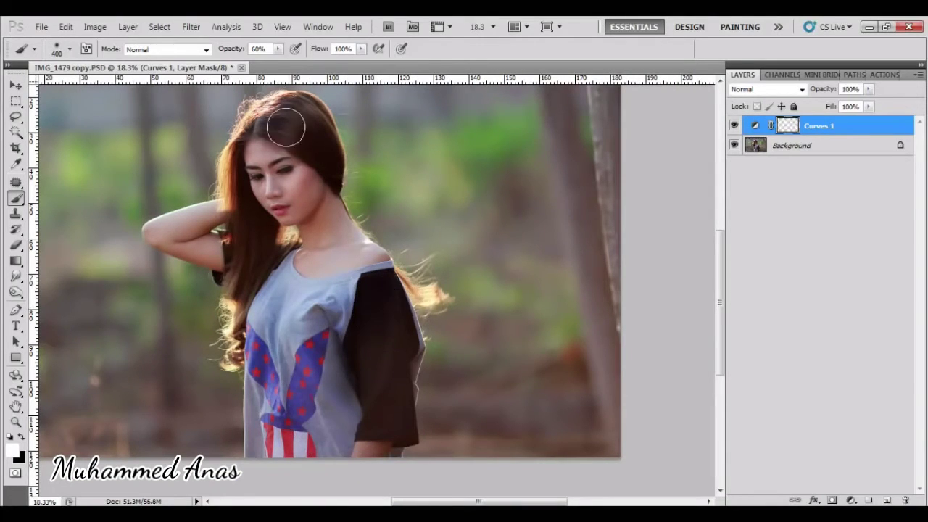
key("ctrl+minus")
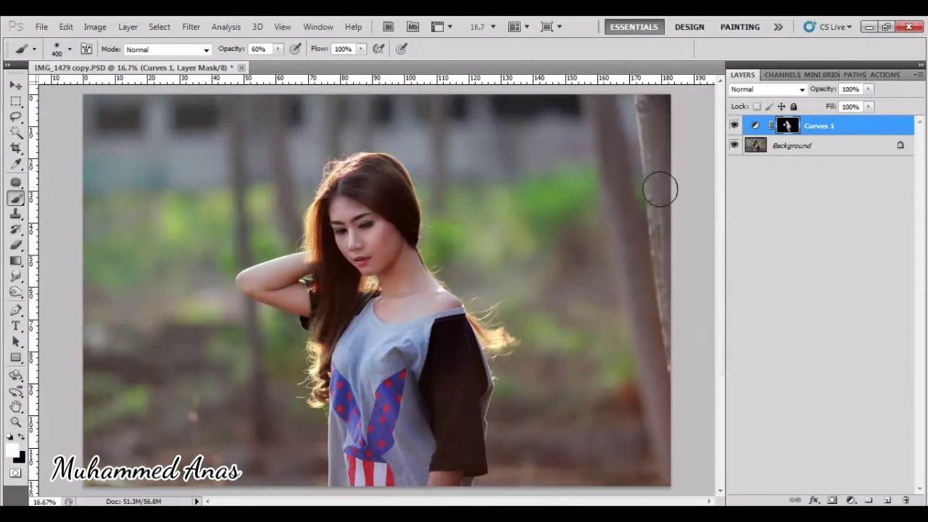
Add a Selective Color layer setting Yellows to Cyan -100, with magenta and black slightly reduced.
left_click(734, 126)
left_click(850, 500)
left_click(844, 486)
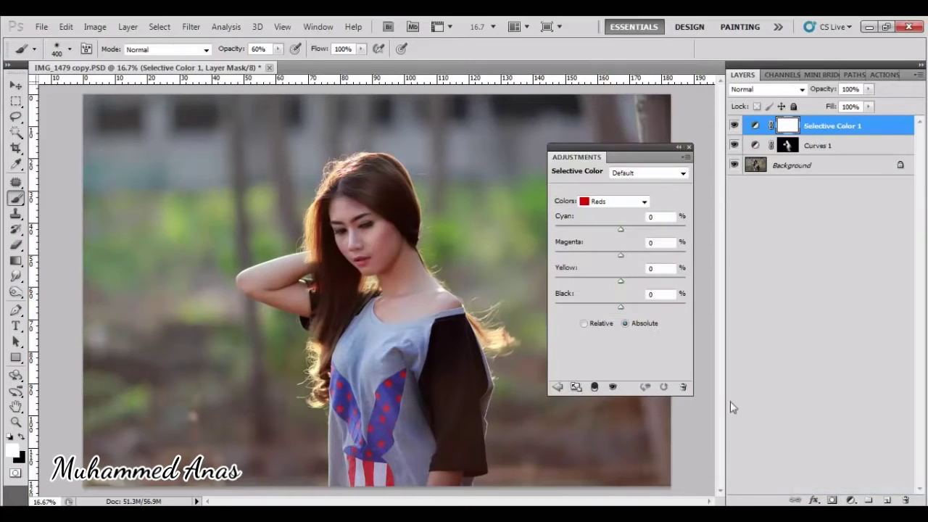
left_click(627, 210)
left_click(623, 222)
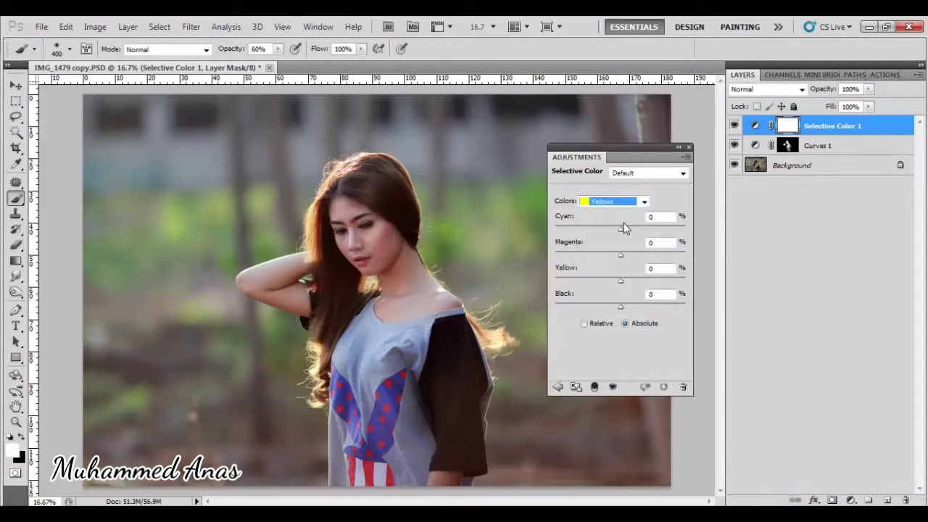
left_click_drag(621, 229, 558, 230)
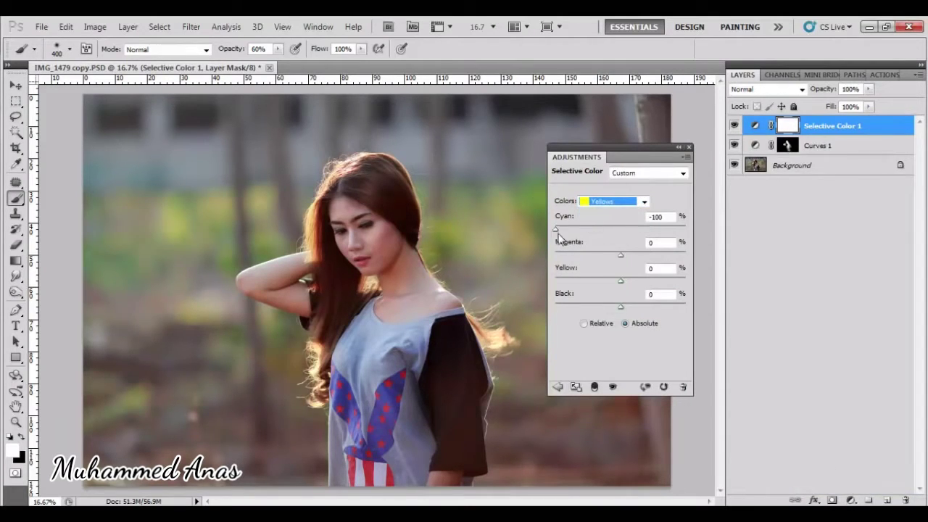
left_click_drag(617, 256, 618, 257)
left_click_drag(618, 305, 603, 305)
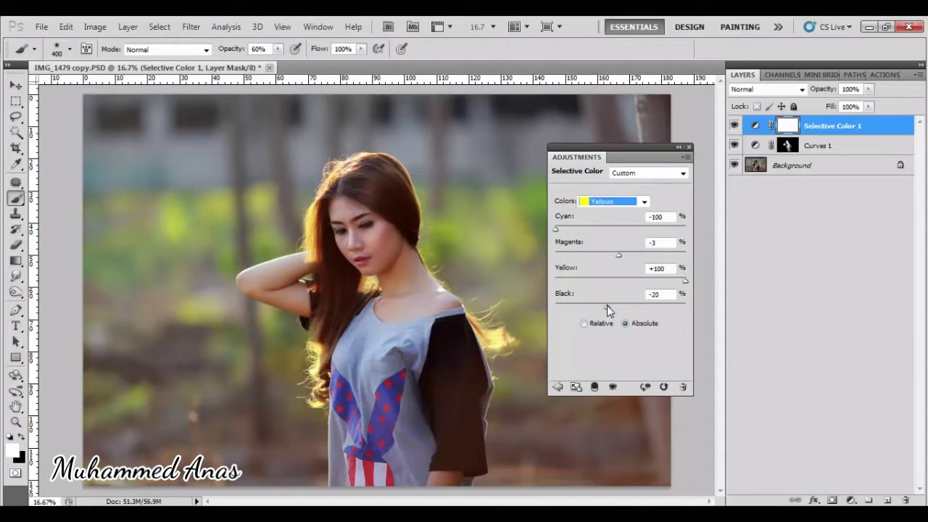
Set the Greens to Magenta +100 with yellow reduced.
left_click(628, 201)
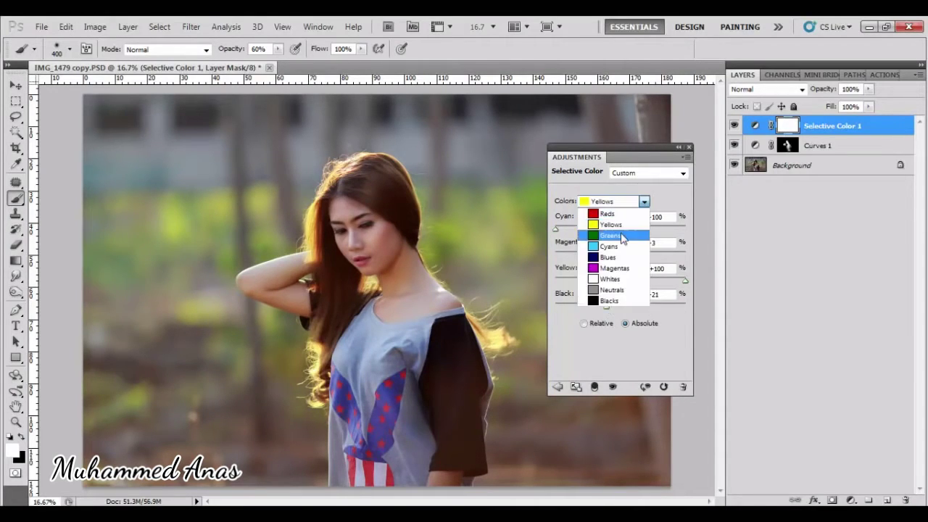
left_click(622, 237)
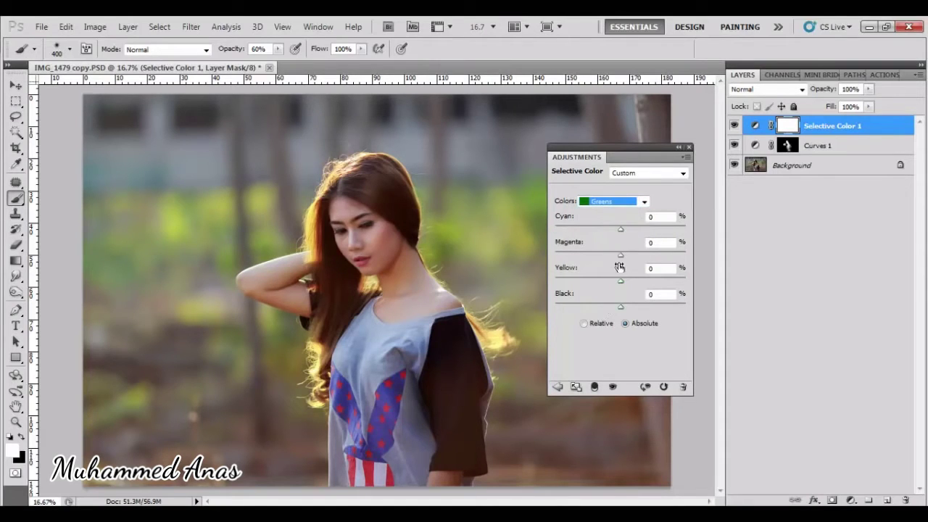
left_click_drag(621, 256, 700, 256)
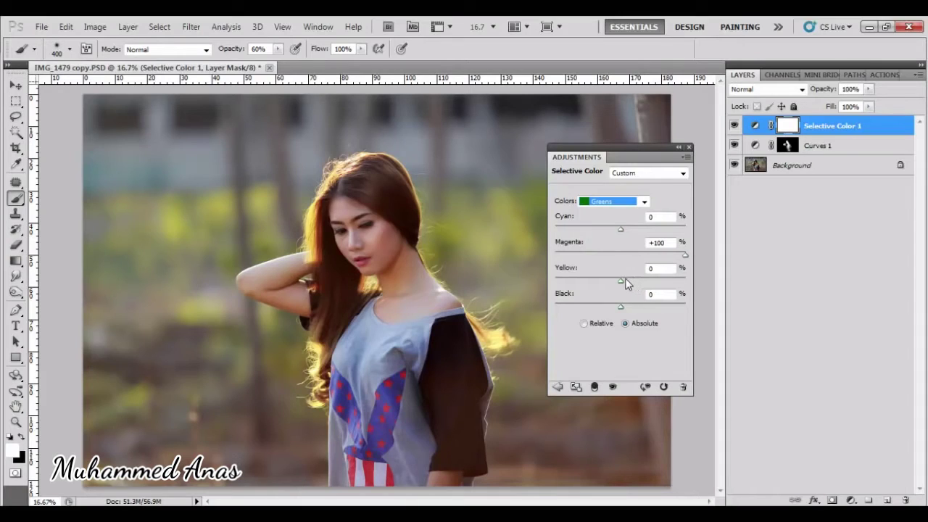
left_click_drag(621, 282, 546, 286)
left_click(689, 148)
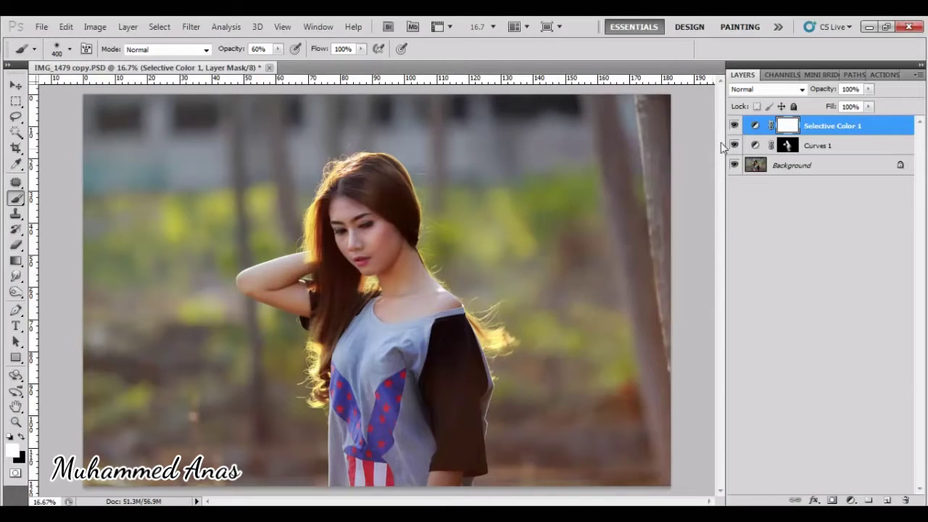
Paint black on the Selective Color 1 mask over the model's neck, arm, hair and shirt.
left_click(733, 126)
key("x")
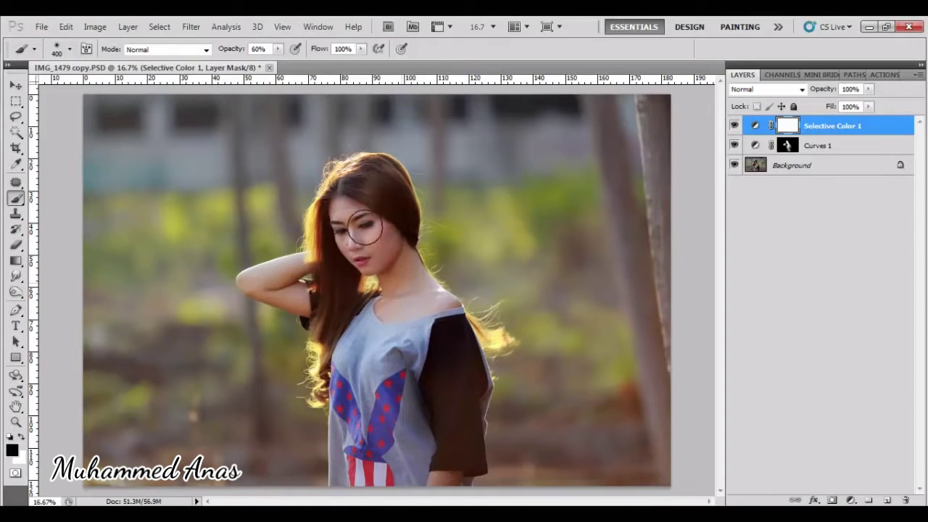
mouse_move(397, 287)
left_mouse_down()
mouse_move(414, 306)
mouse_move(280, 280)
mouse_move(308, 281)
left_mouse_up()
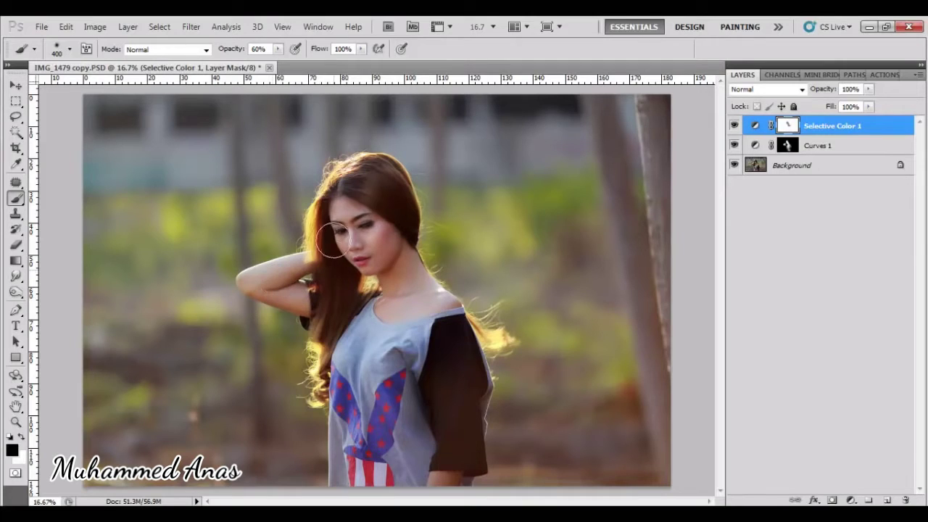
mouse_move(347, 189)
left_mouse_down()
mouse_move(373, 155)
mouse_move(399, 213)
mouse_move(375, 178)
left_mouse_up()
left_click_drag(333, 329, 335, 297)
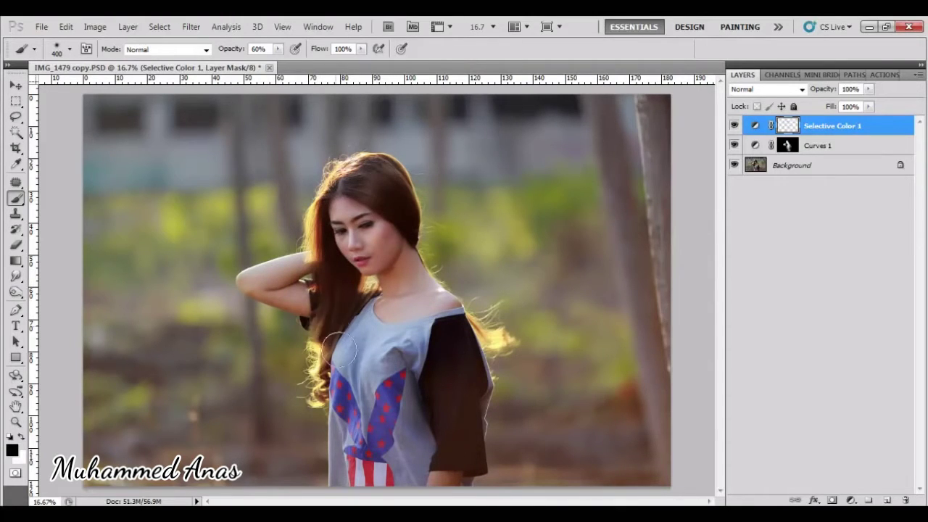
left_click_drag(344, 384, 366, 350)
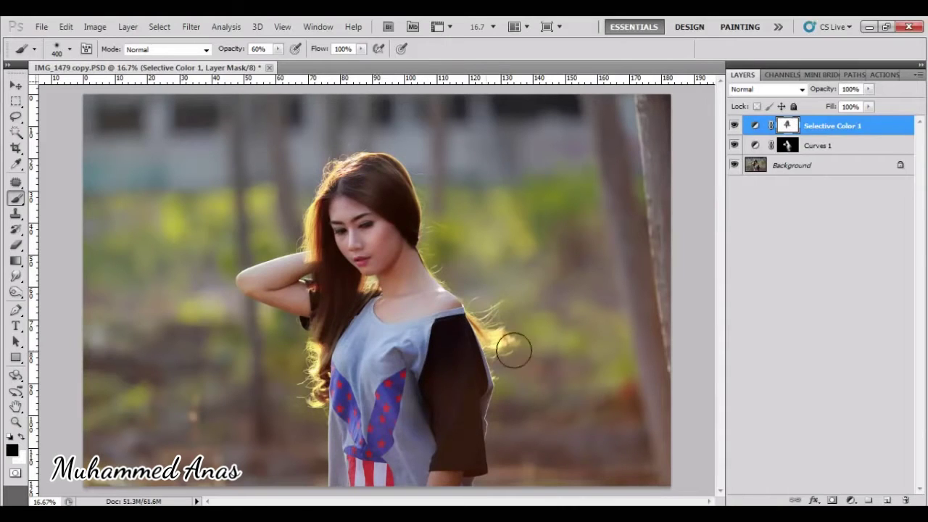
Add a Gradient Fill layer with a black-to-transparent gradient.
left_click(849, 500)
left_click(841, 236)
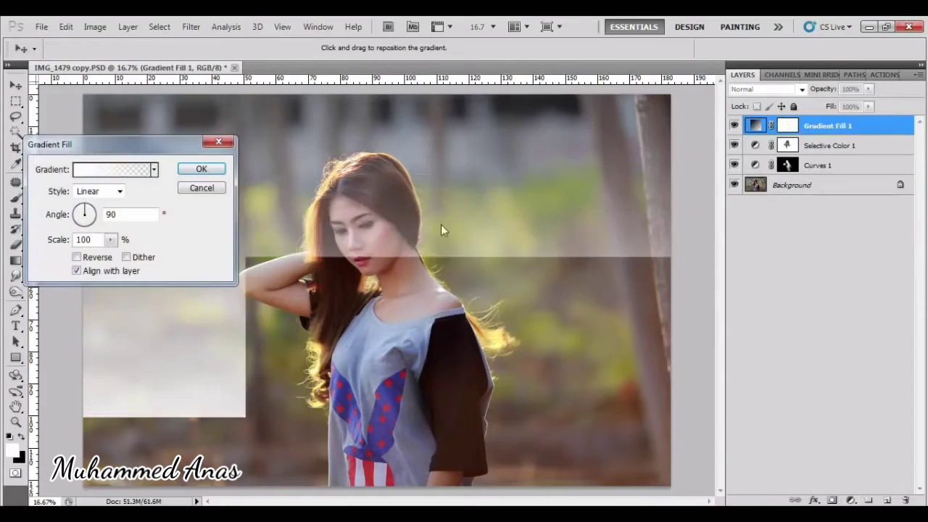
left_click(115, 169)
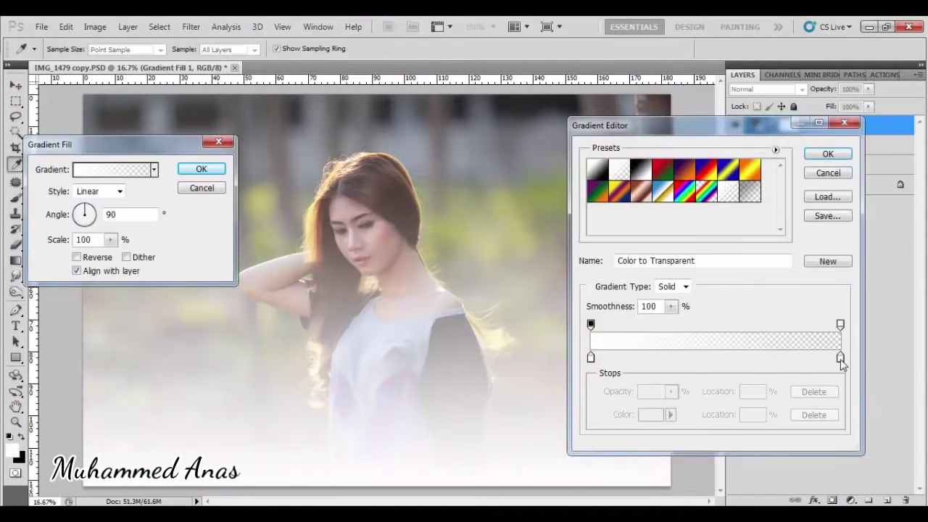
left_click(840, 358)
type("0")
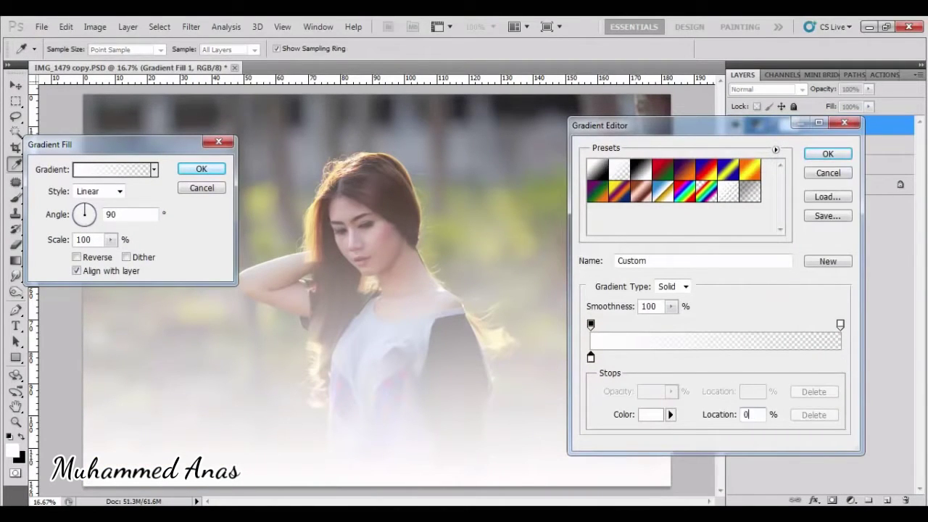
left_click(651, 415)
left_click(504, 442)
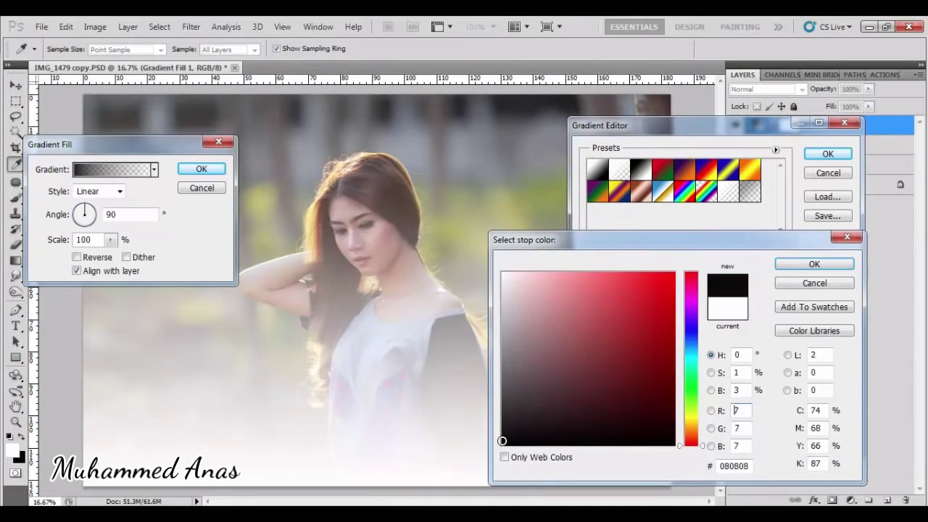
left_click(793, 265)
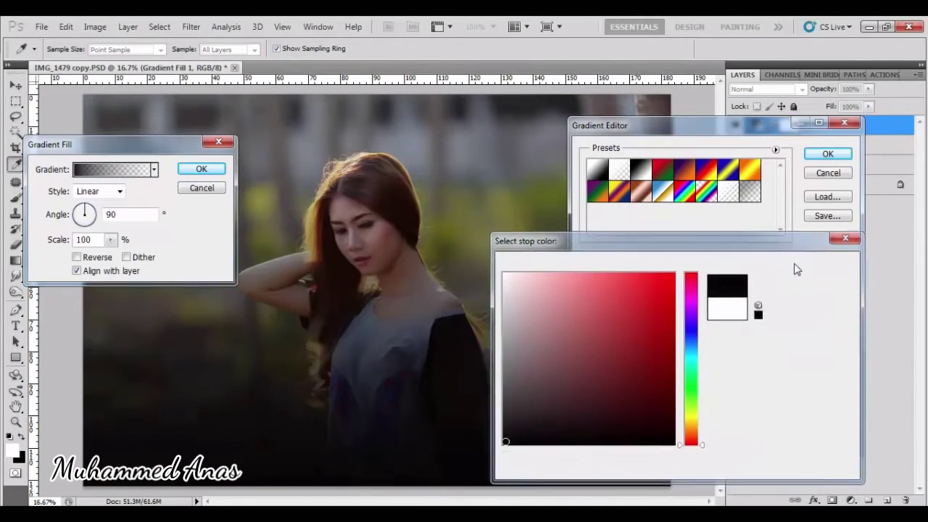
left_click(824, 153)
Make the gradient Radial, 150% scale, reversed, and blend it in Soft Light.
left_click(98, 192)
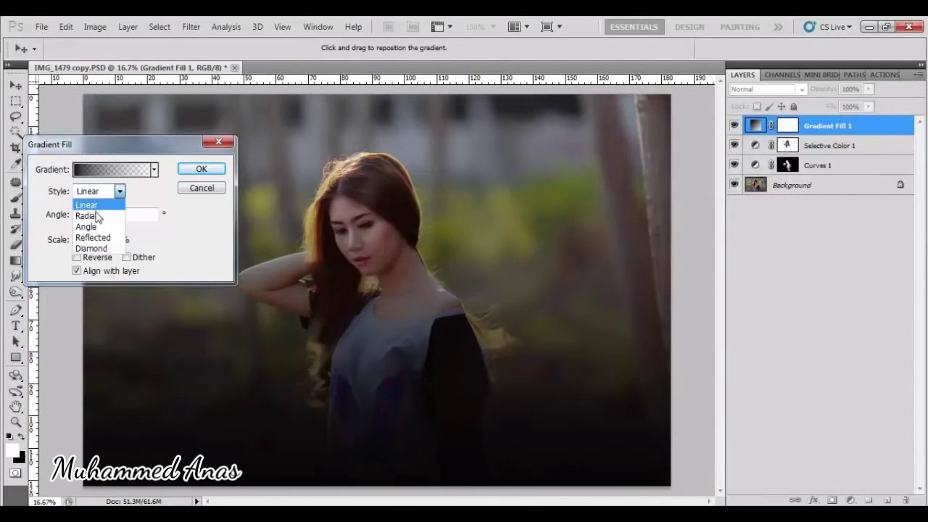
left_click(91, 211)
left_click(111, 239)
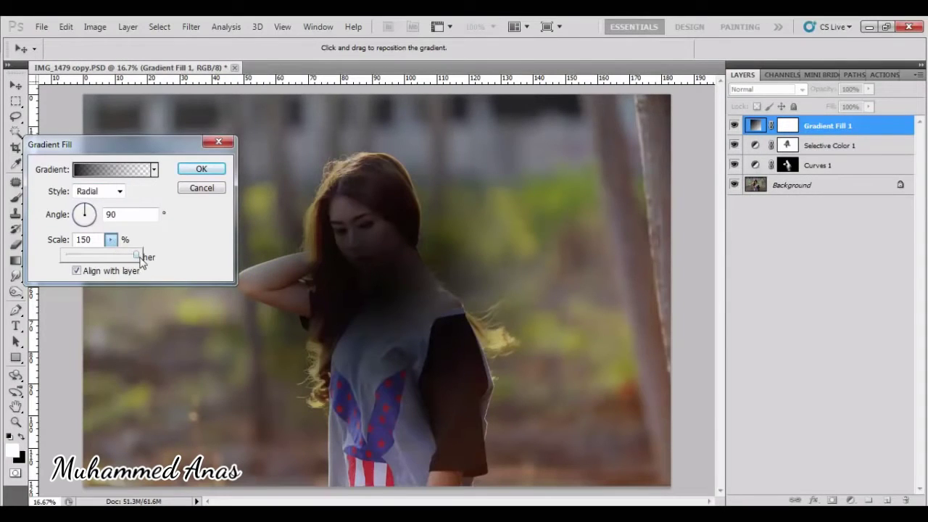
left_click(100, 261)
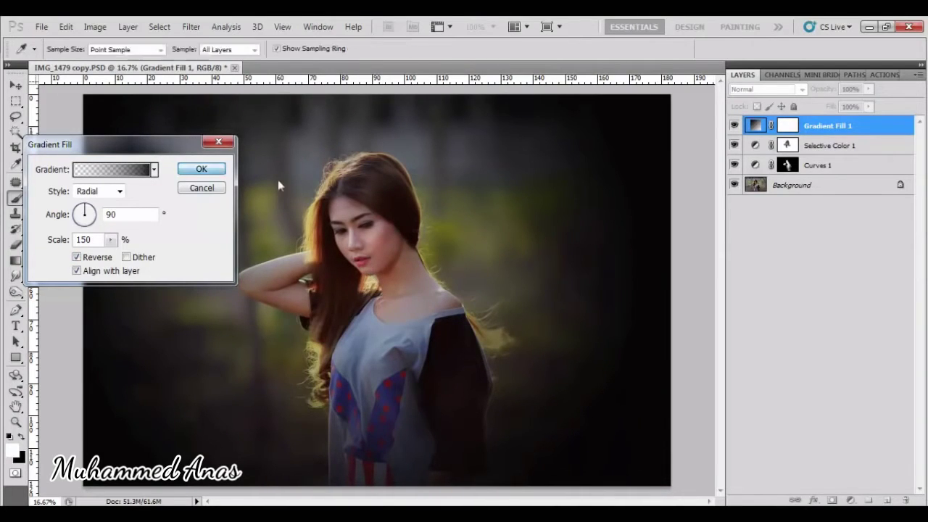
key("Return")
key("b")
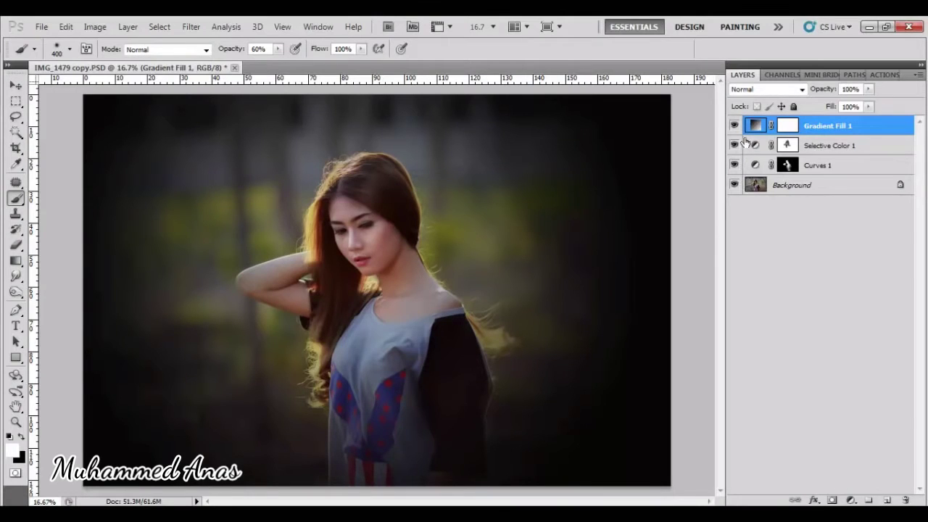
left_click(771, 89)
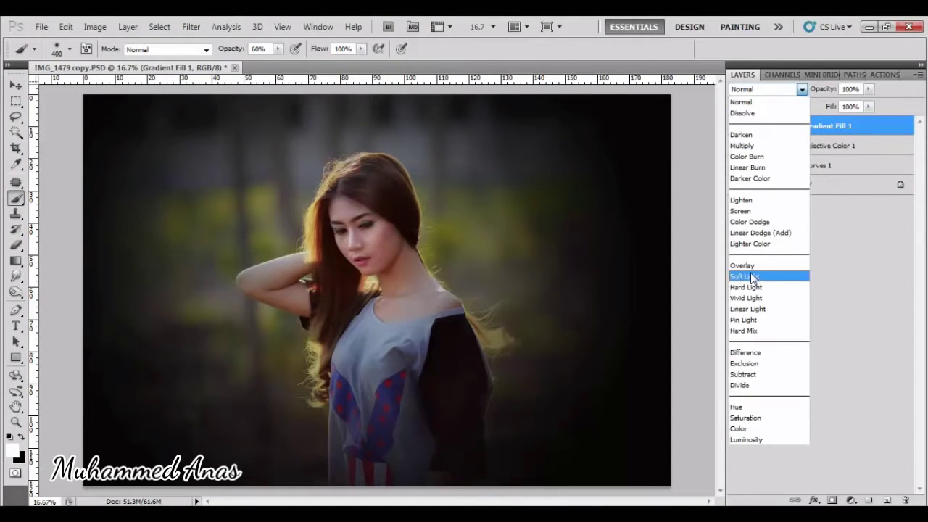
left_click(754, 270)
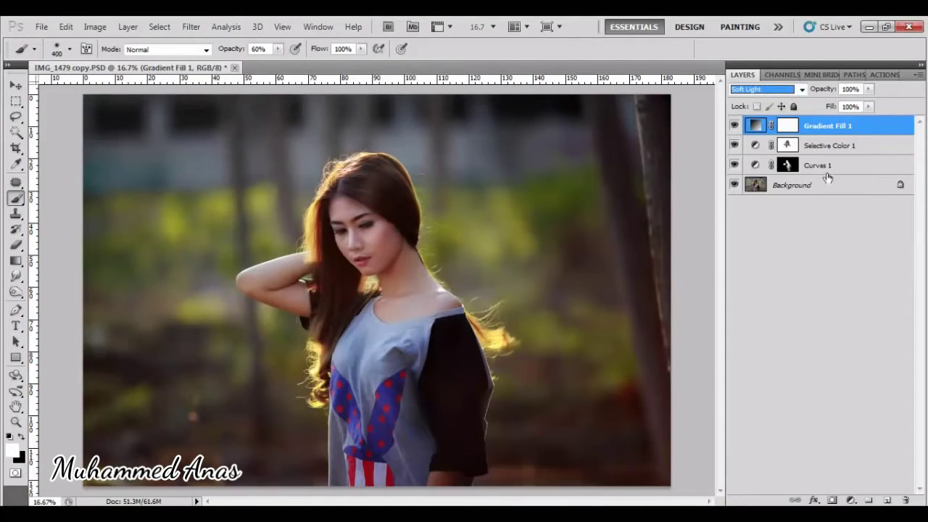
Paint black on the Gradient Fill 1 mask over the model's arm.
left_click(787, 126)
key("x")
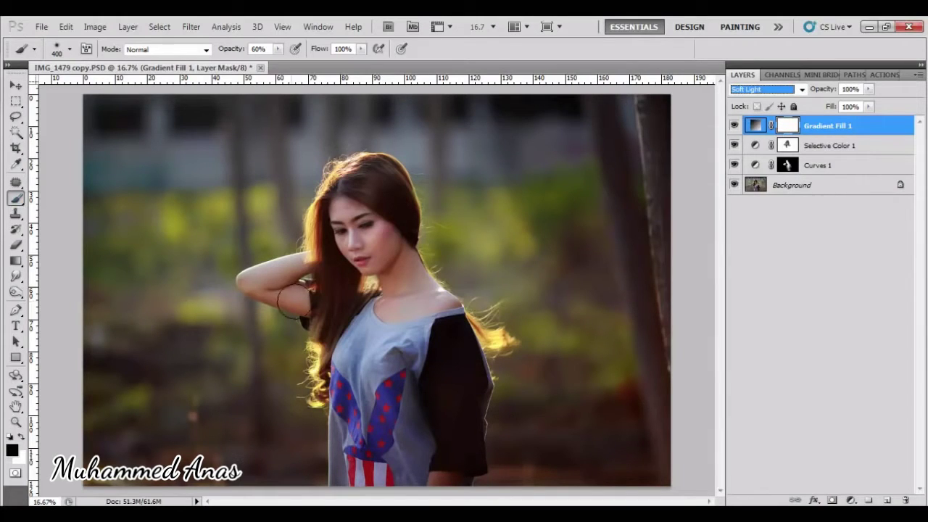
scroll(288, 279, "up", 1)
scroll(288, 279, "up", 1)
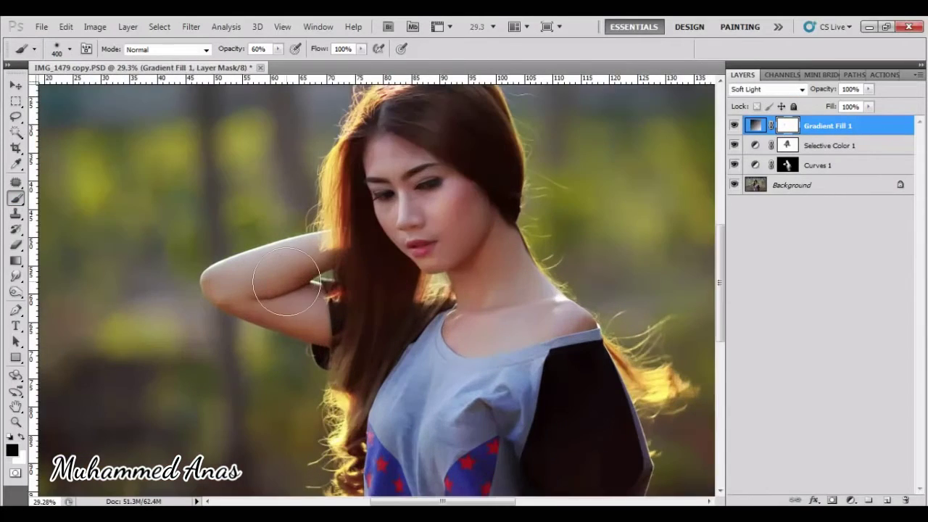
scroll(288, 282, "up", 1)
scroll(288, 281, "up", 1)
key("bracketleft")
key("bracketleft")
key("bracketleft")
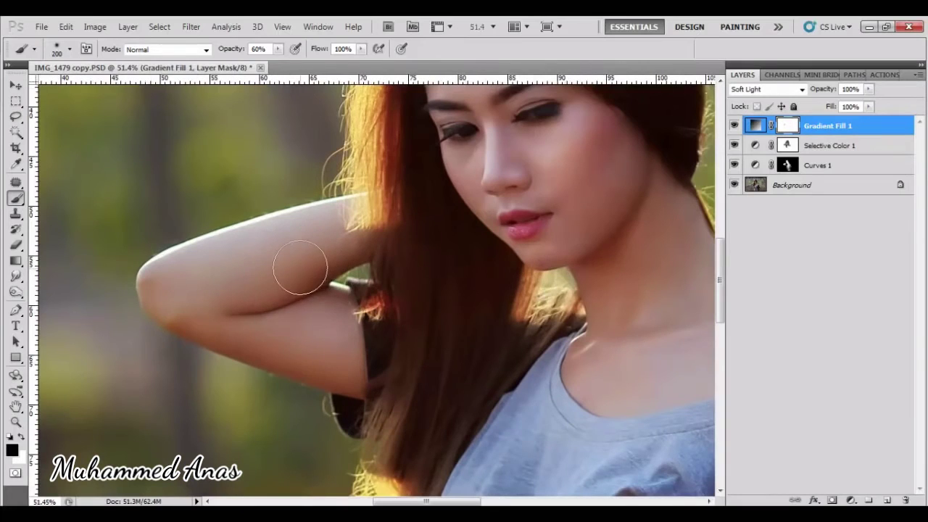
mouse_move(242, 258)
left_mouse_down()
mouse_move(167, 285)
mouse_move(255, 336)
mouse_move(379, 379)
mouse_move(192, 315)
left_mouse_up()
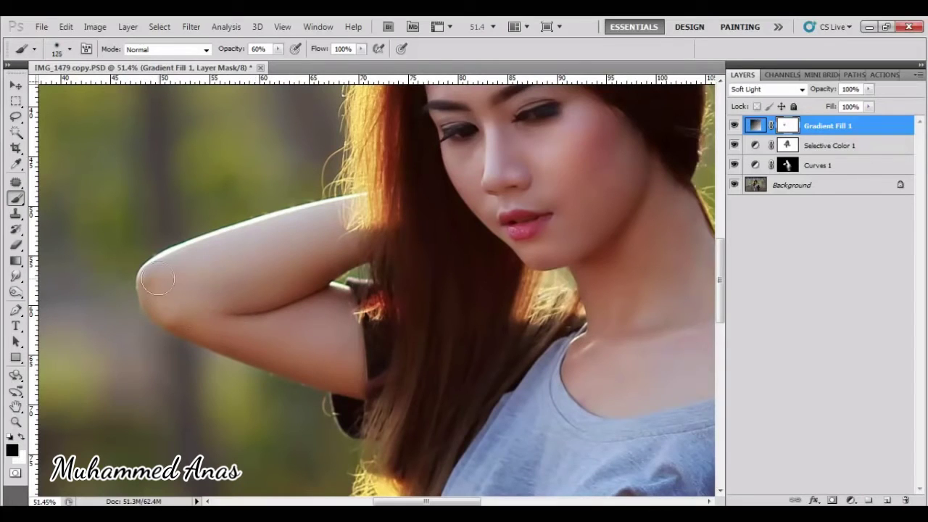
key("bracketleft")
key("bracketright")
key("bracketright")
key("bracketright")
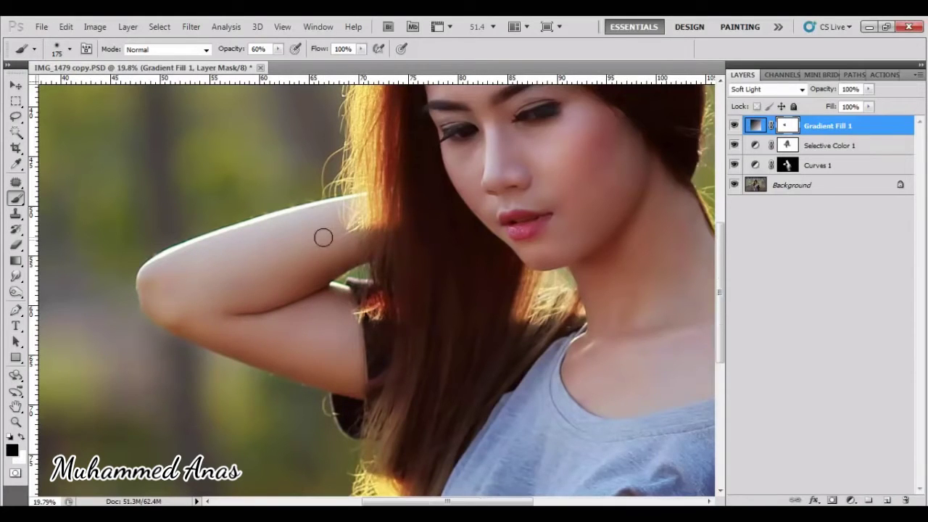
Mask the vignette off her hair and face with a 400 brush, then compare before and after.
key("ctrl+minus")
key("ctrl+minus")
key("bracketright")
key("bracketright")
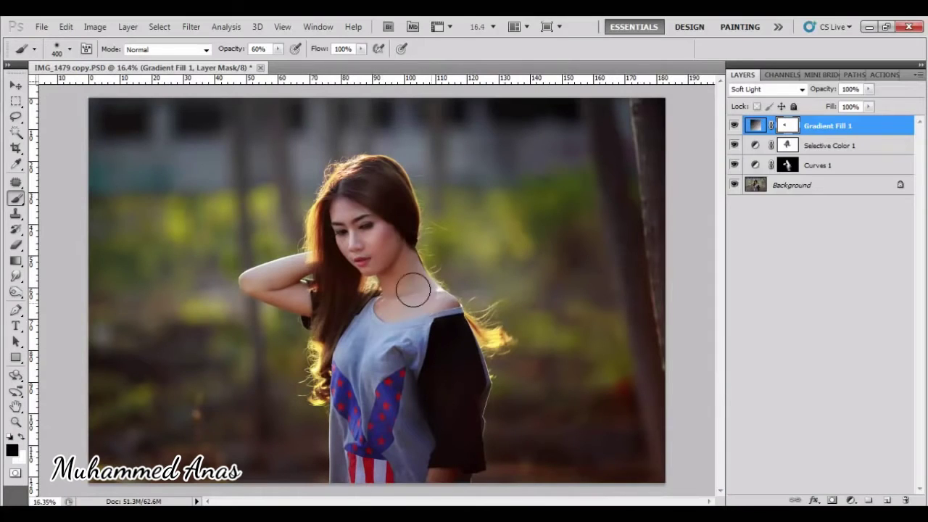
key("bracketright")
key("bracketright")
key("bracketright")
key("bracketright")
key("bracketright")
key("bracketright")
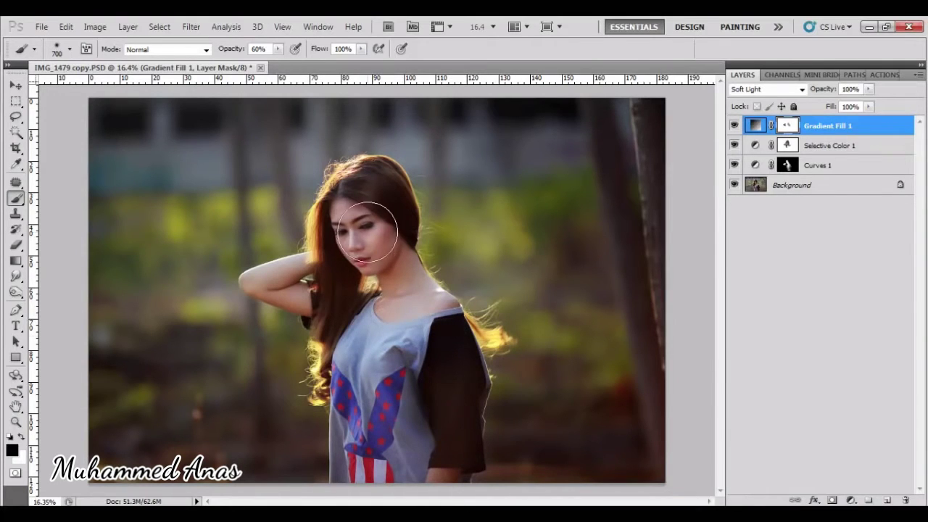
left_click_drag(392, 186, 384, 197)
left_click(735, 126)
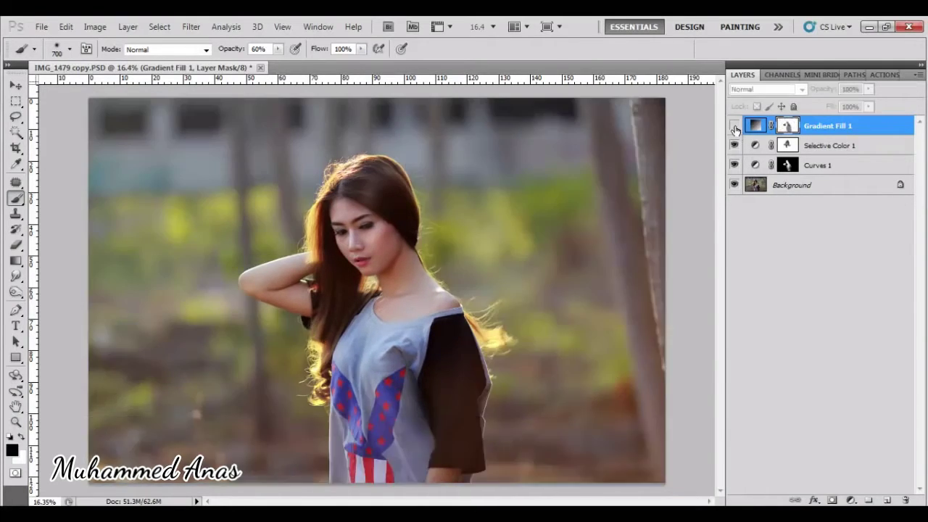
left_click(734, 125)
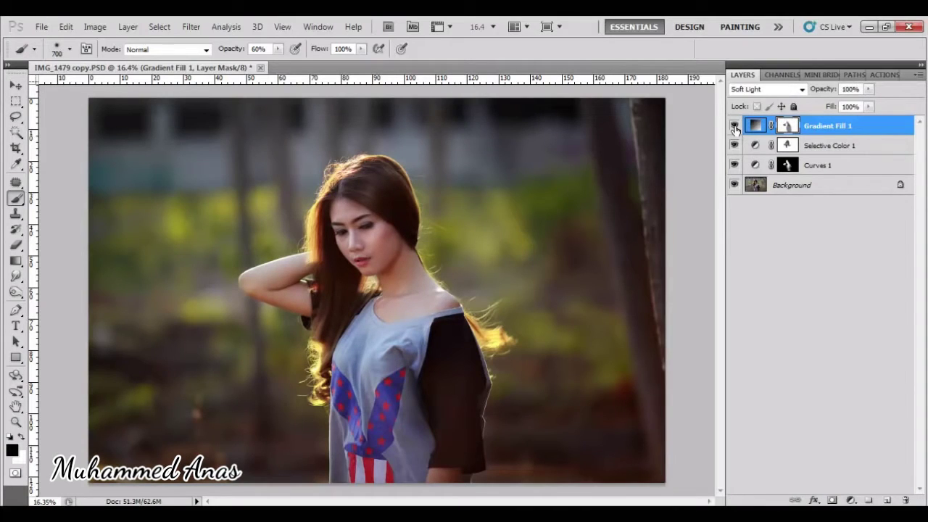
Add a Color Balance layer with Midtones at Red +20, Magenta -40 and Yellow -17.
left_click(850, 500)
left_click(836, 367)
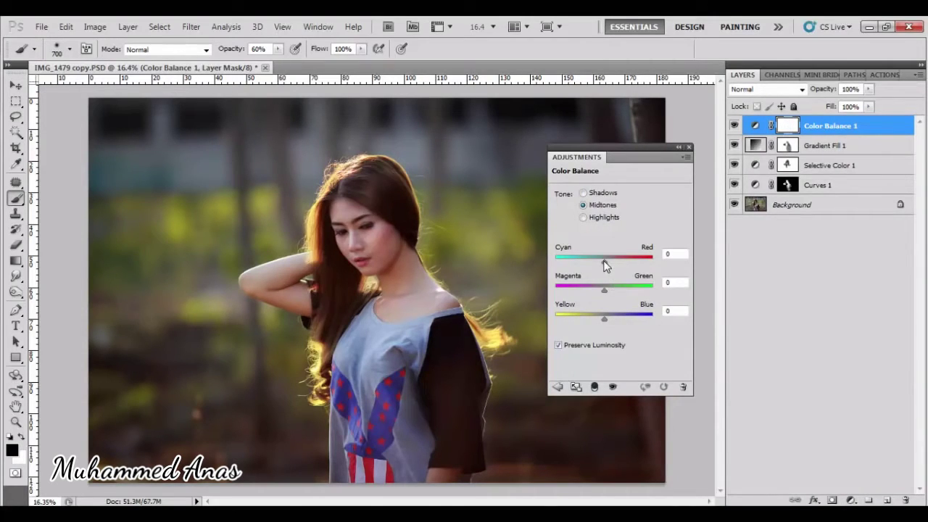
left_click_drag(605, 261, 613, 271)
left_click_drag(605, 287, 589, 293)
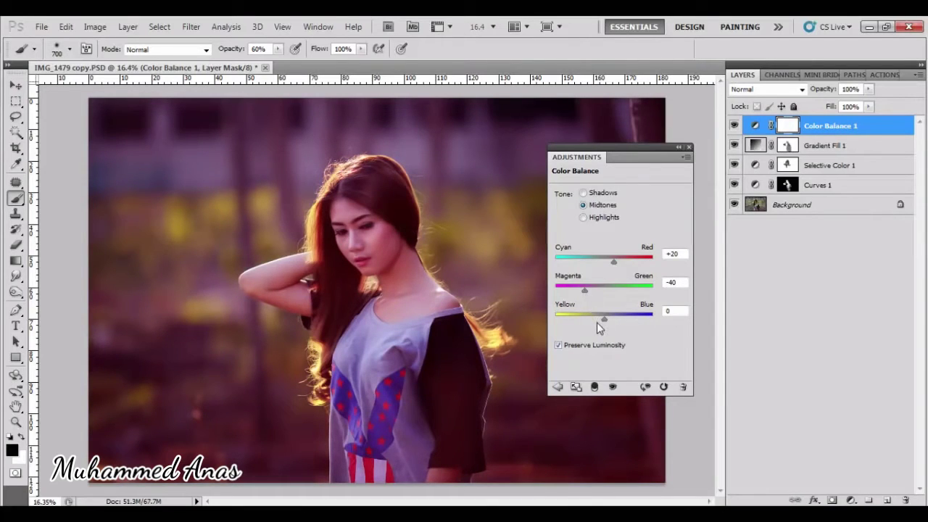
left_click_drag(604, 319, 594, 319)
Nudge the Shadows to -3 and -2 toward cyan and magenta.
left_click(603, 194)
left_click_drag(604, 262, 601, 262)
left_click_drag(604, 290, 603, 290)
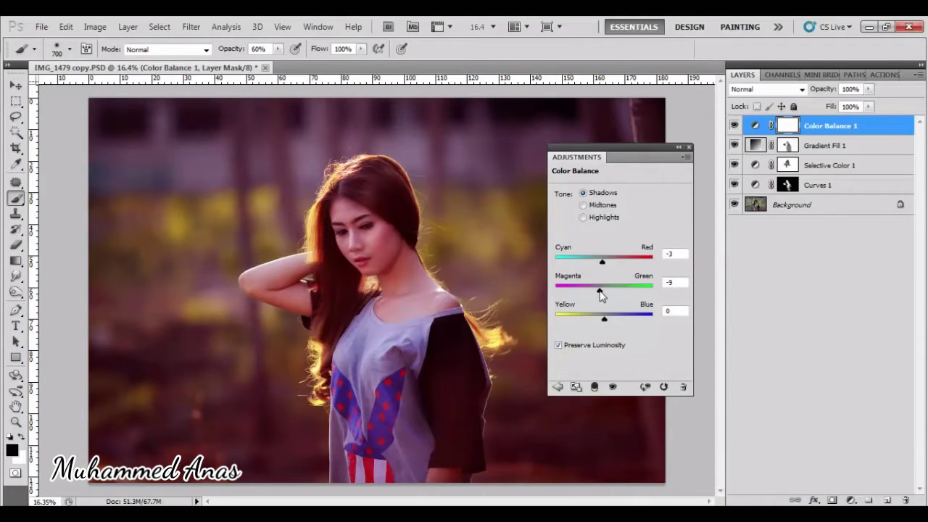
left_click(689, 147)
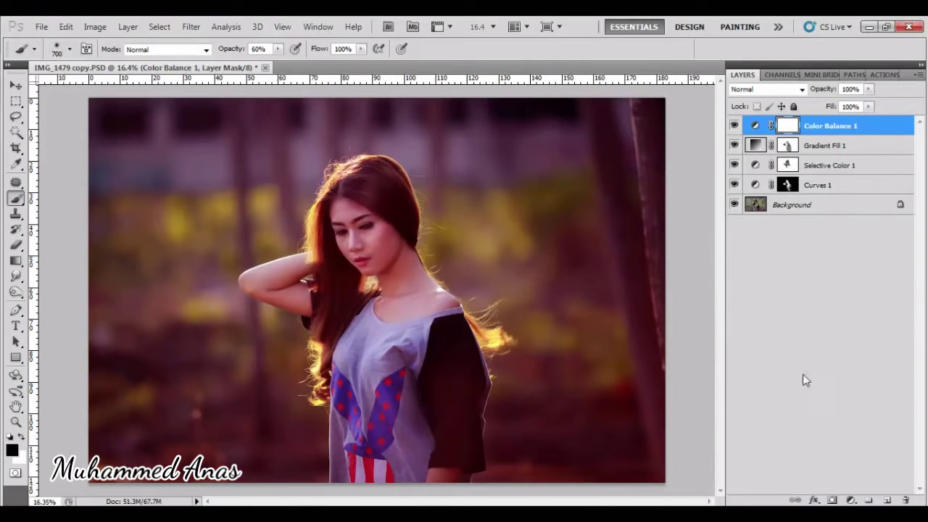
Add a Gradient Map layer using the Blue, Red, Yellow preset.
left_click(852, 501)
left_click(848, 476)
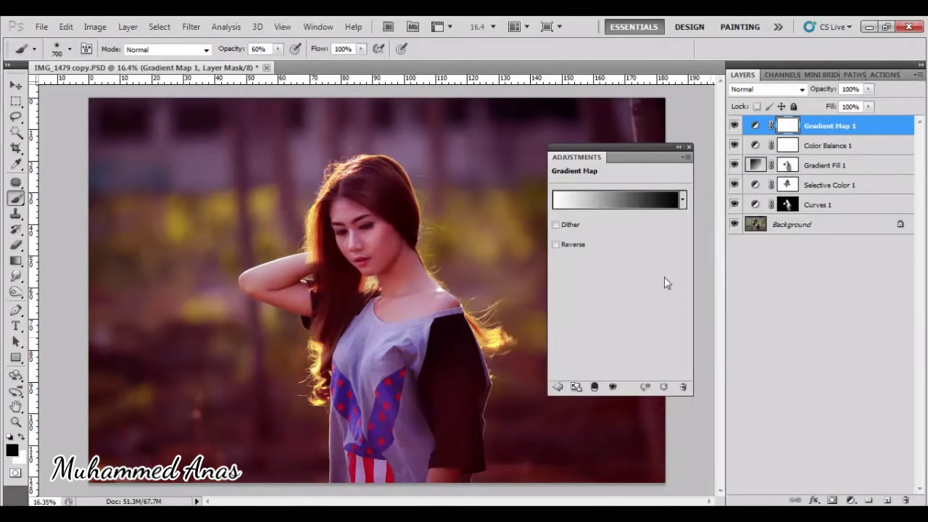
left_click(626, 211)
left_click(700, 172)
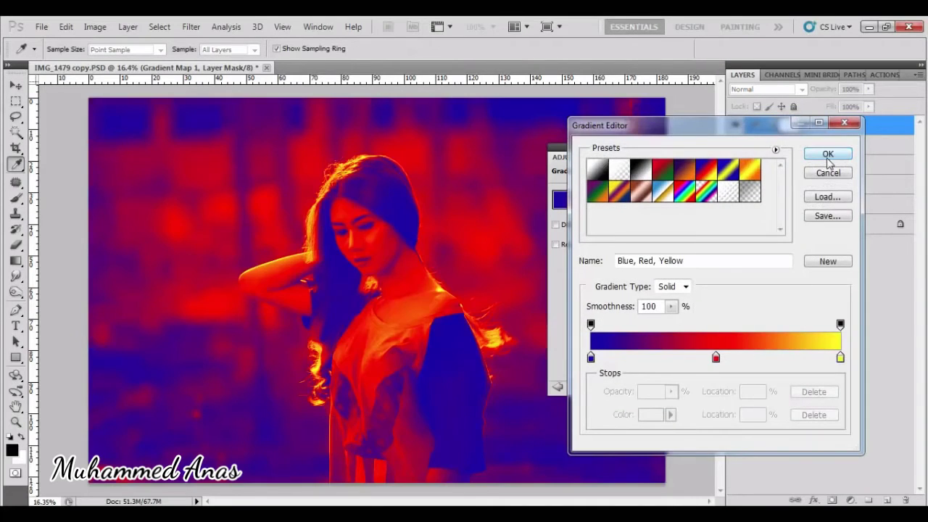
left_click(827, 157)
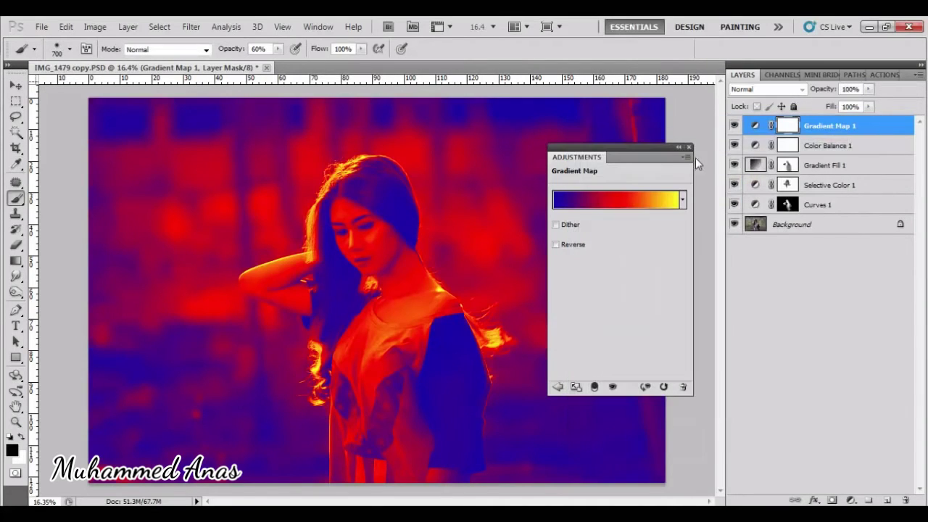
left_click(689, 148)
Set Gradient Map 1 to Hue blend mode at 24% opacity.
left_click(767, 89)
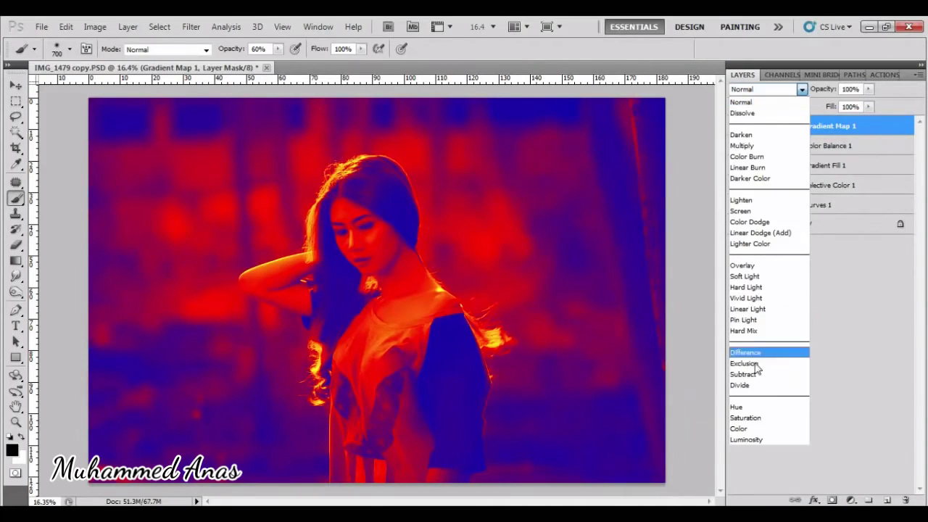
left_click(754, 408)
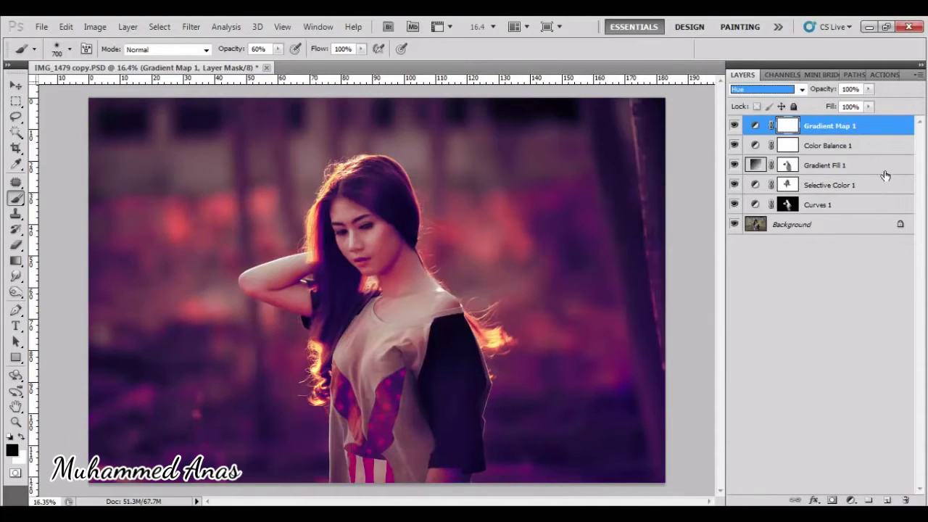
left_click(869, 89)
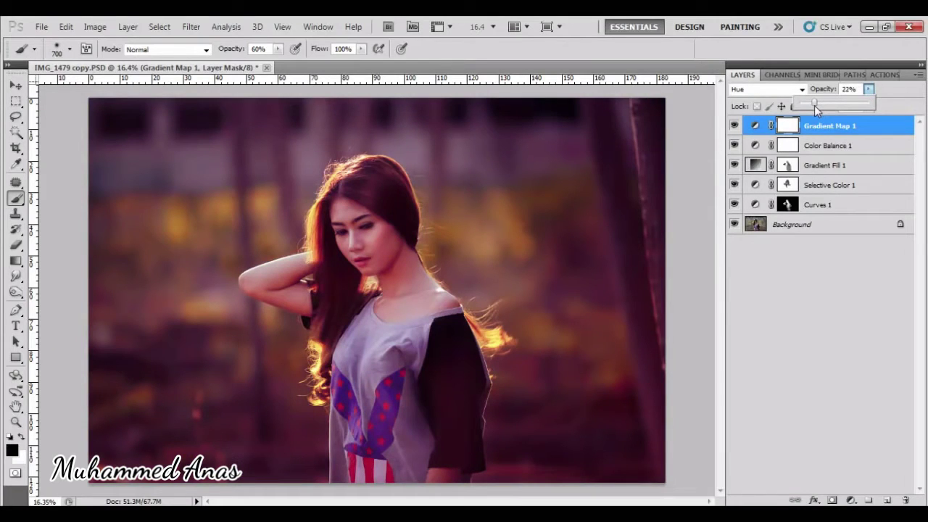
left_click(850, 500)
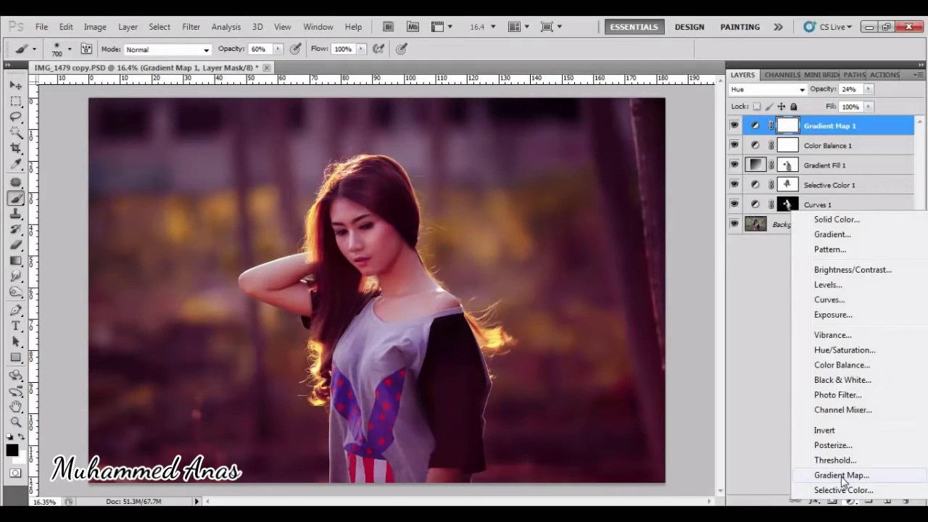
Add a Gradient Map from the Violet, Orange preset and make its right stop black.
left_click(841, 476)
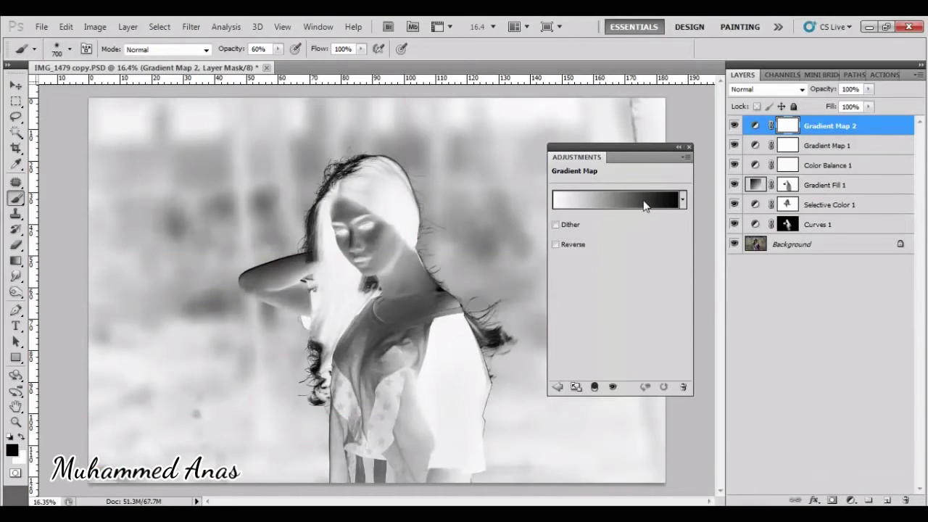
left_click(643, 202)
left_click(677, 172)
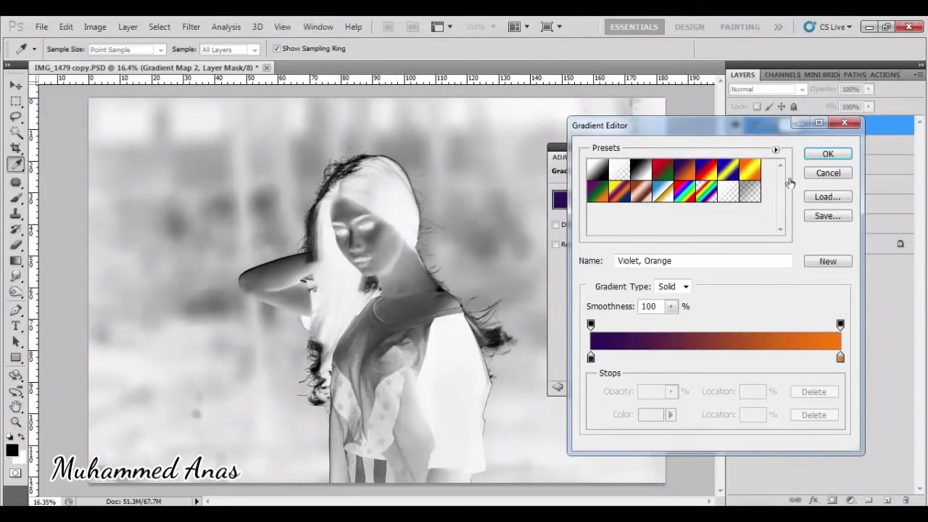
left_click(825, 155)
left_click(607, 200)
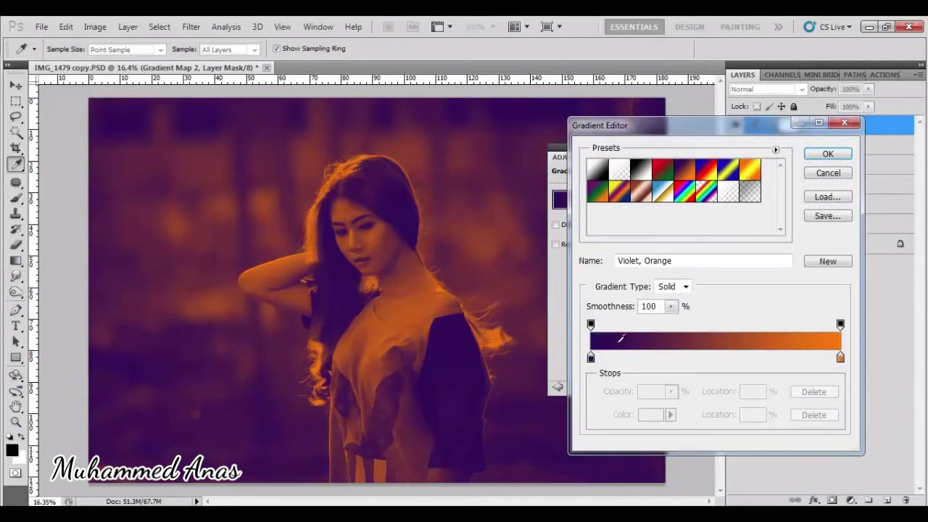
left_click(840, 357)
left_click(652, 415)
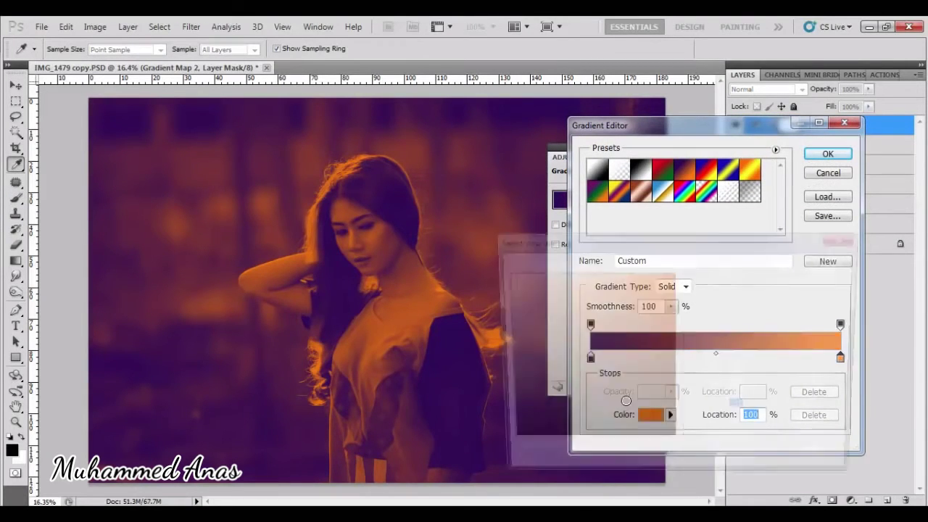
left_click_drag(521, 410, 503, 442)
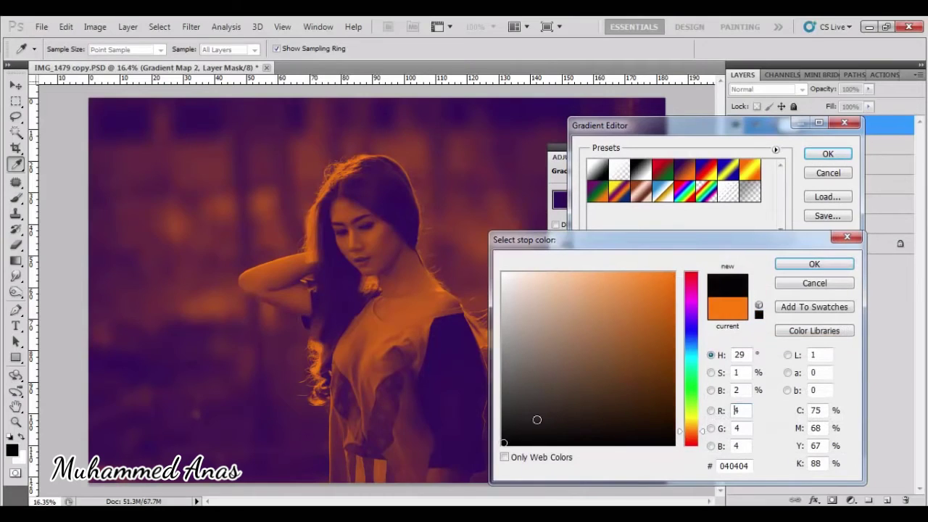
left_click(810, 265)
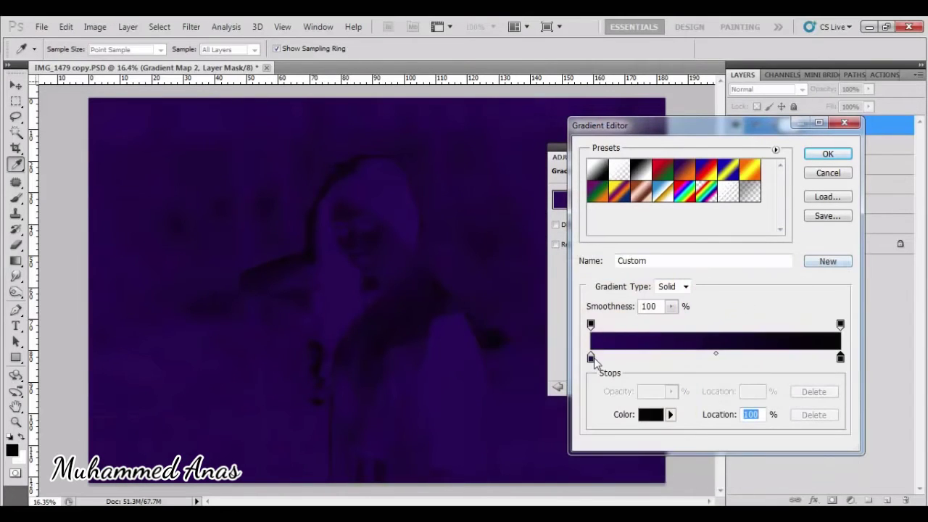
Set the left gradient stop to dark navy 0a1e59 and apply the gradient.
left_click(591, 358)
left_click(643, 421)
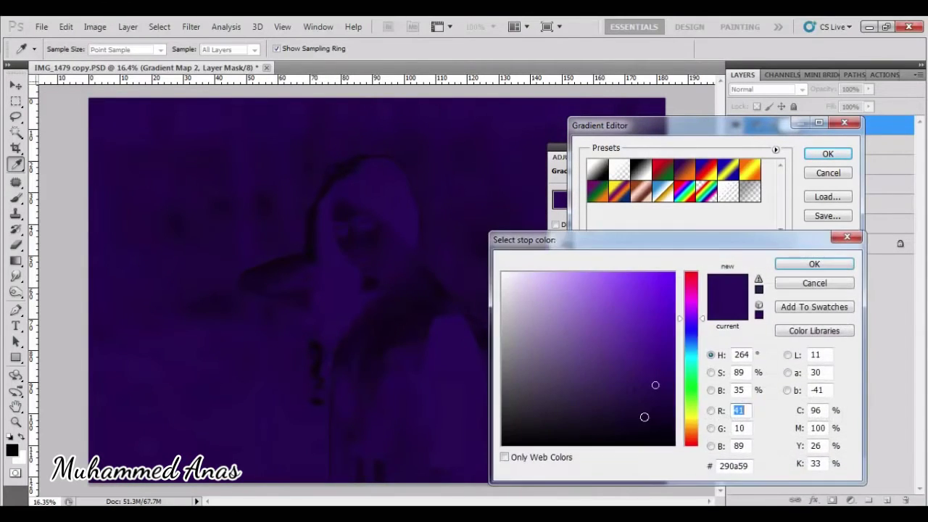
double_click(738, 466)
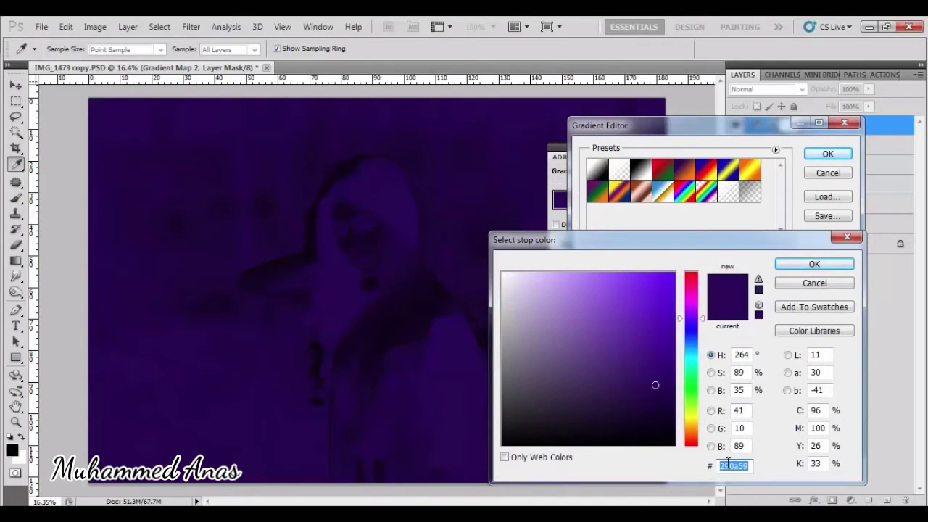
type("0")
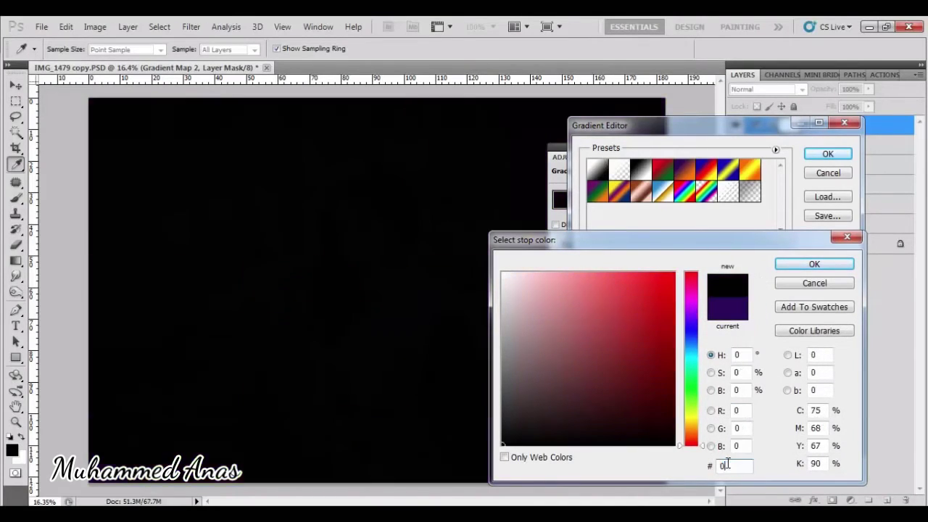
type("0000a1")
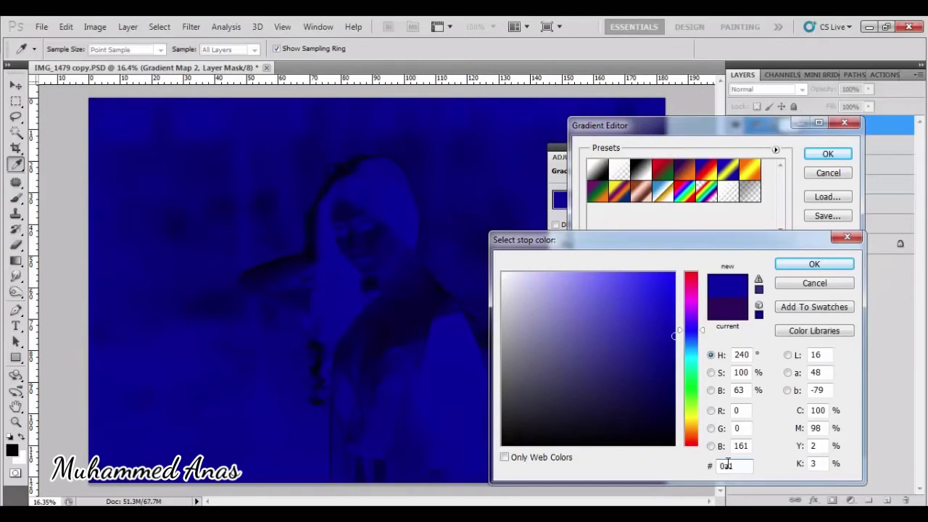
type("e")
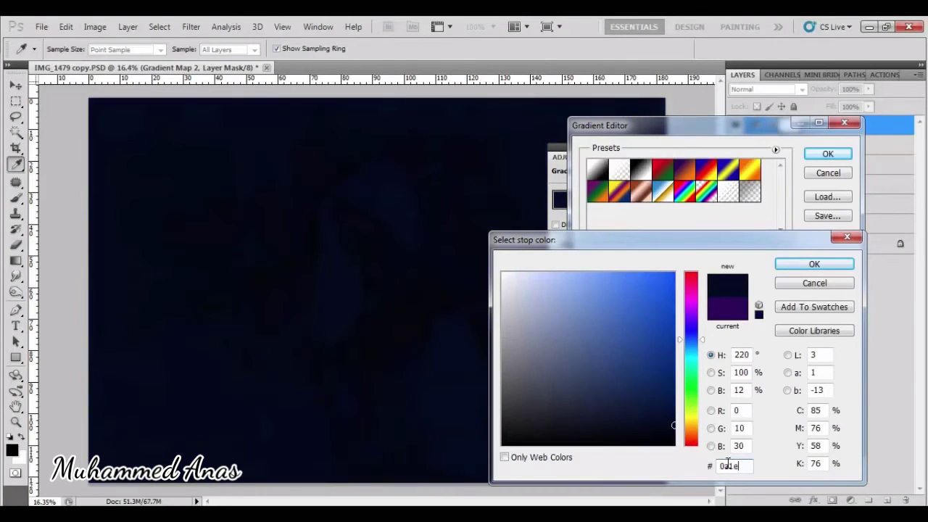
type("59")
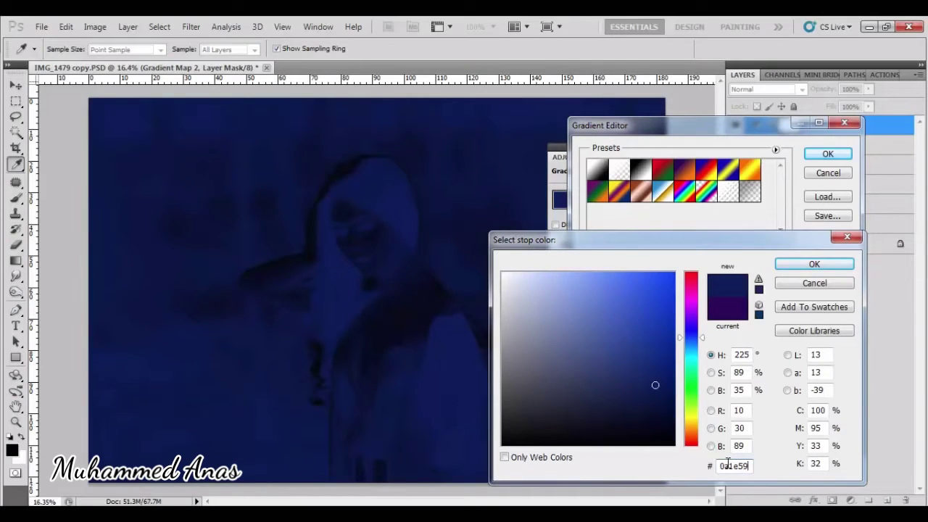
left_click(822, 267)
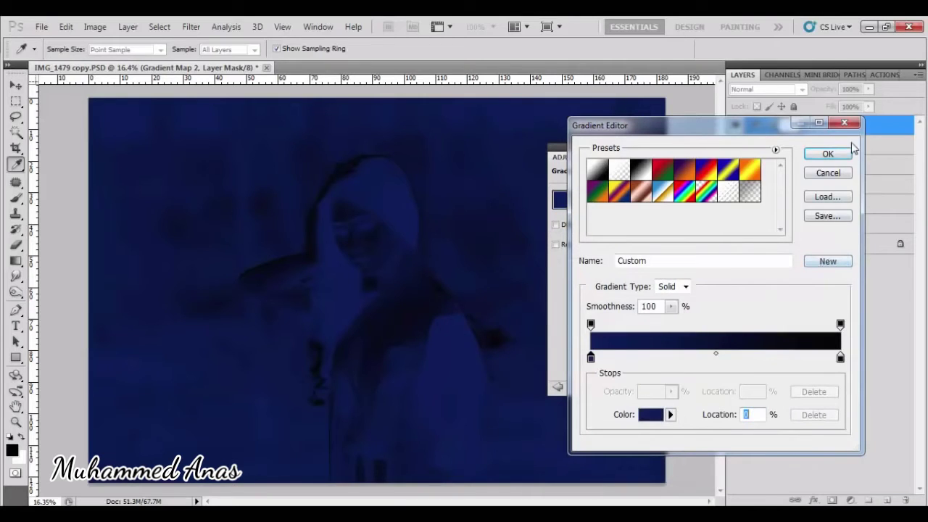
left_click(827, 154)
Blend Gradient Map 2 in Exclusion mode at 44% opacity.
key("b")
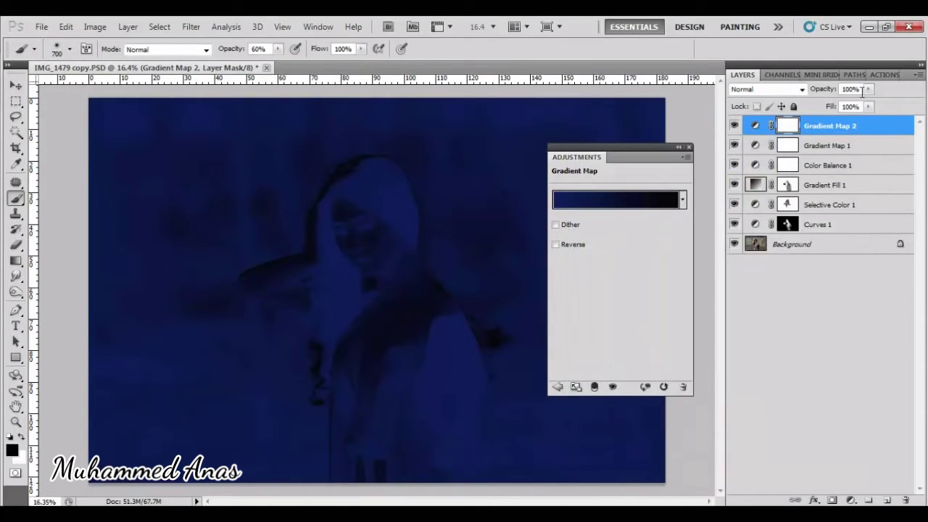
left_click(801, 89)
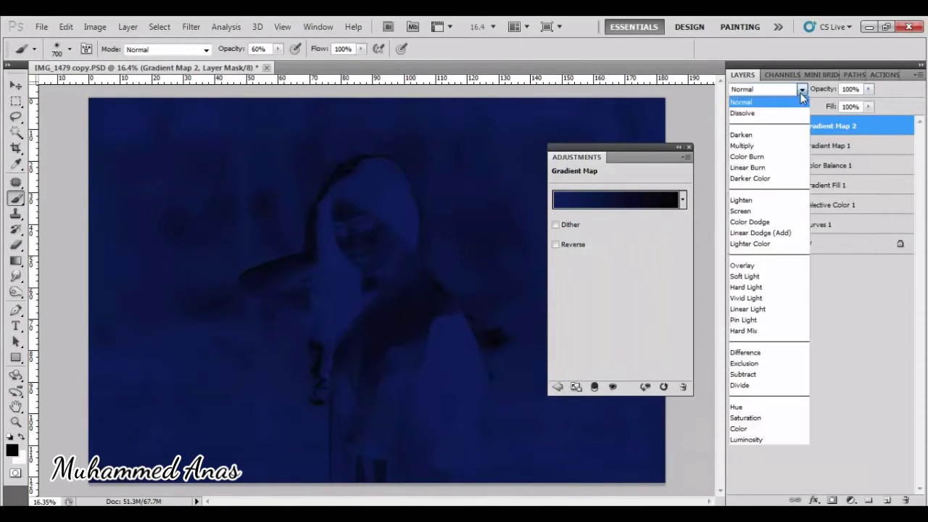
left_click(766, 363)
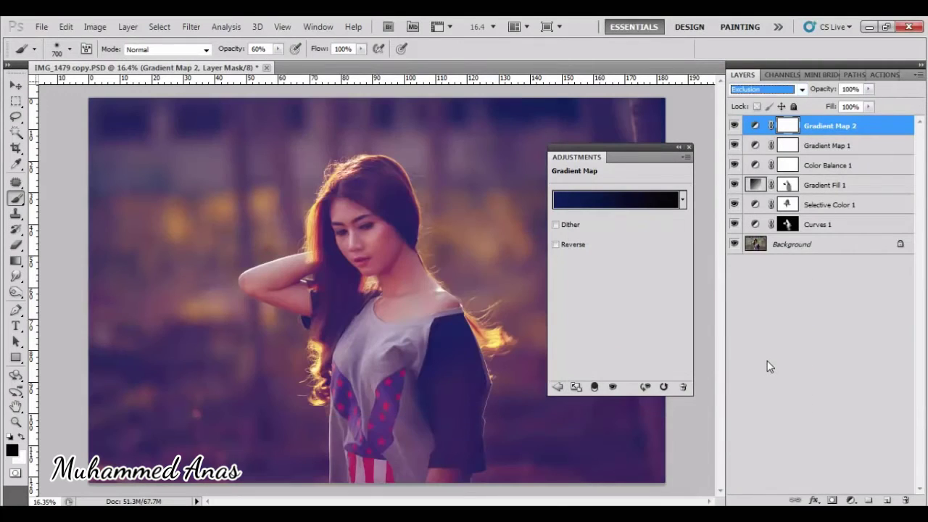
left_click(688, 148)
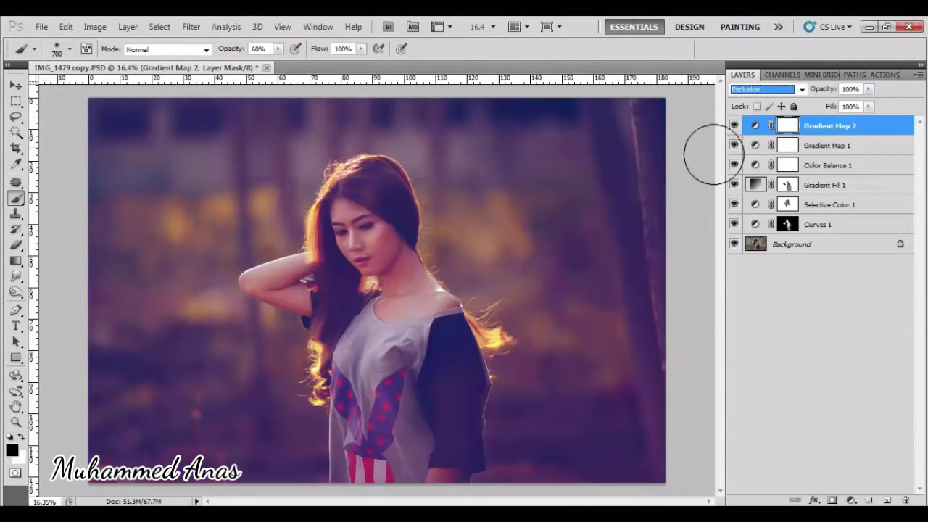
left_click(825, 148)
left_click(868, 89)
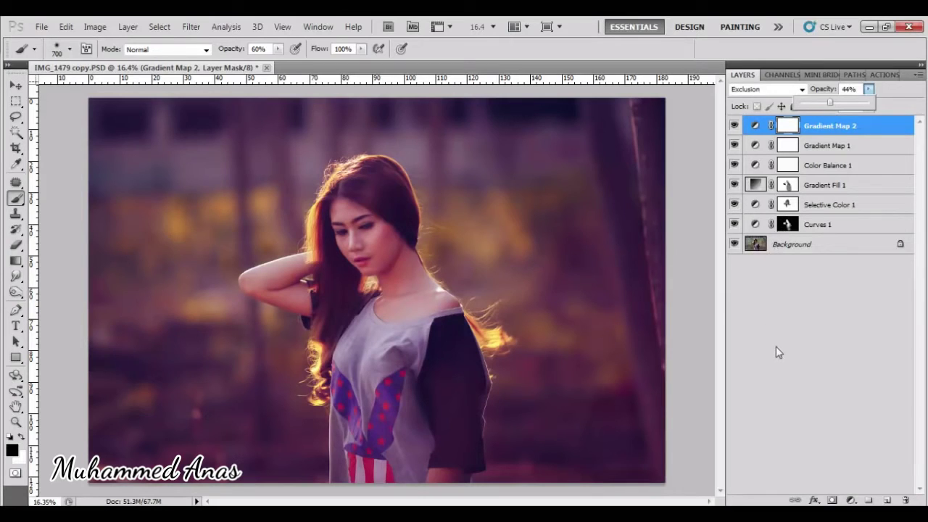
left_click(850, 500)
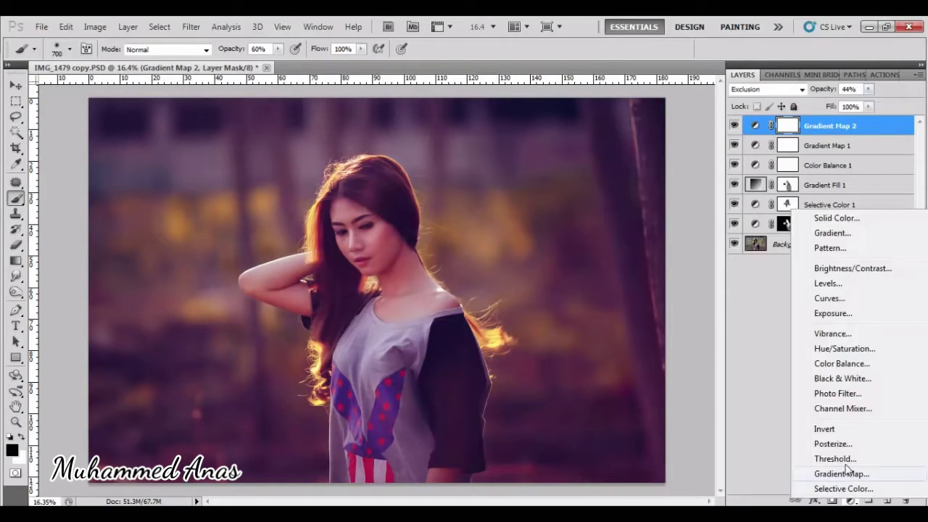
Add a Curves 2 layer with its black point input moved to 5.
left_click(818, 296)
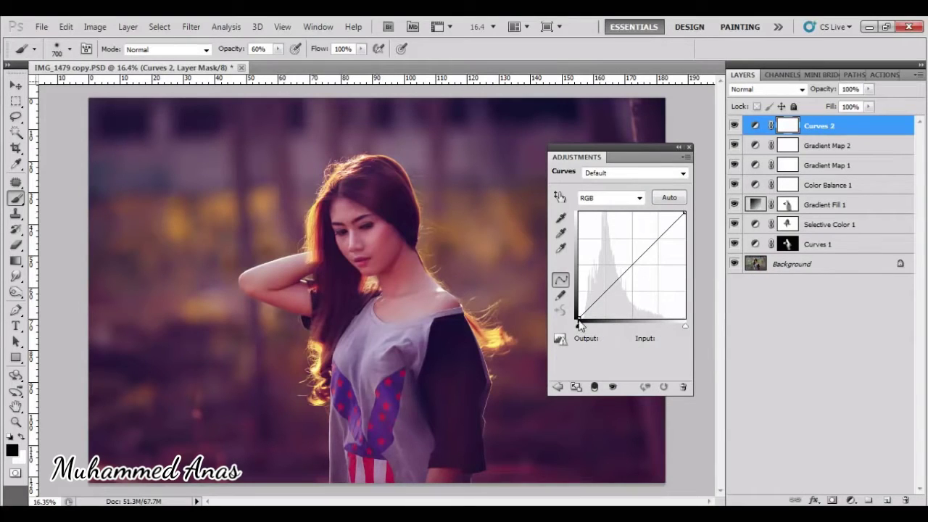
left_click(579, 320)
key("Right")
key("Right")
key("Right")
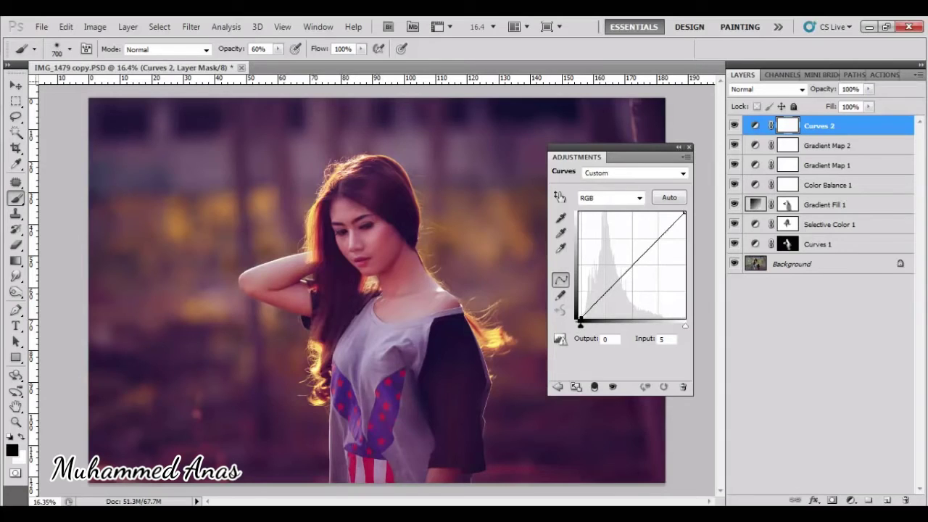
left_click(689, 147)
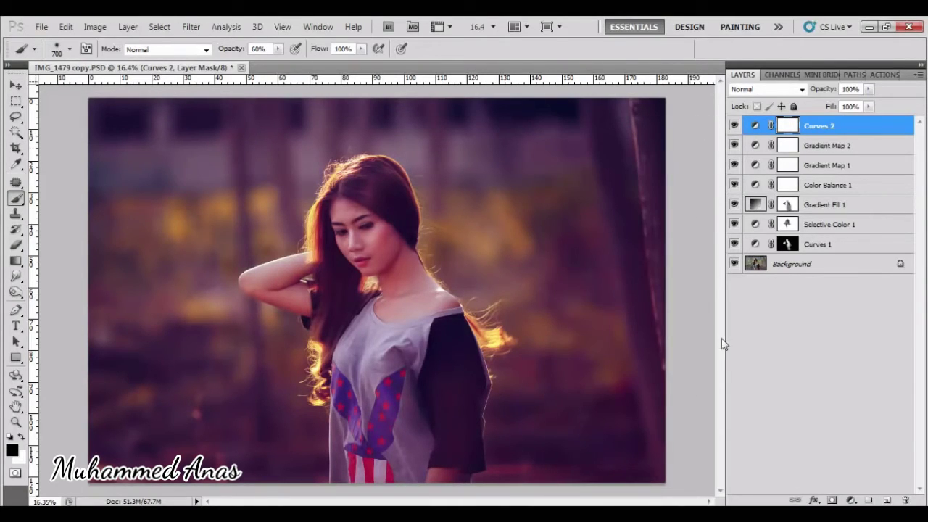
Add a Levels adjustment layer and lift the Red channel's output black slightly.
left_click(850, 501)
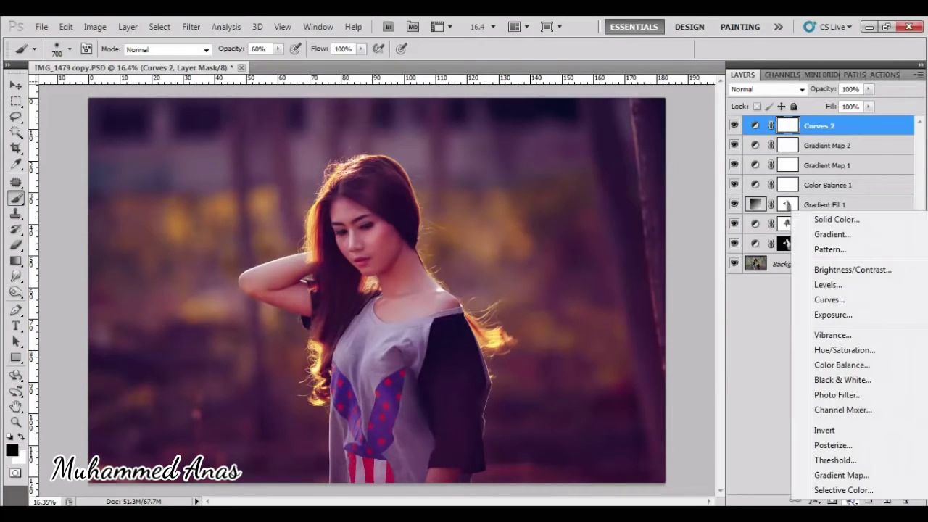
left_click(825, 285)
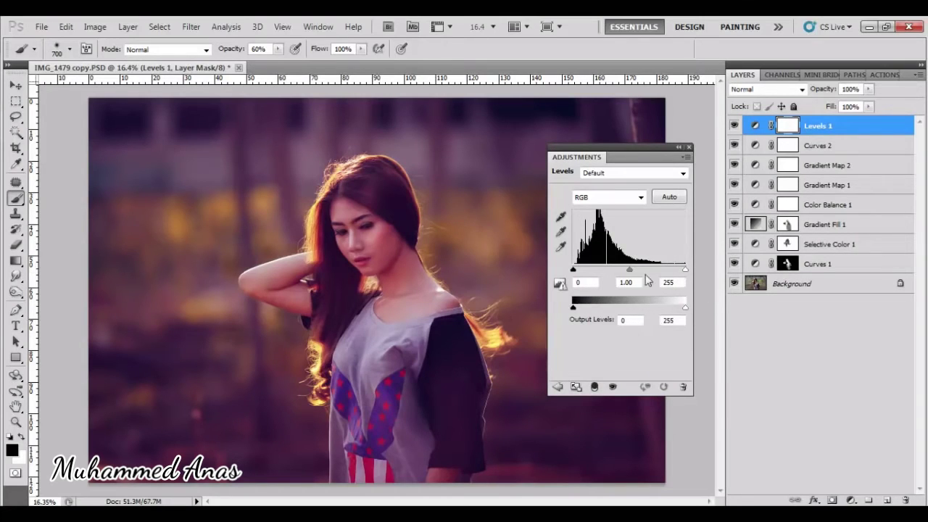
left_click_drag(573, 307, 577, 308)
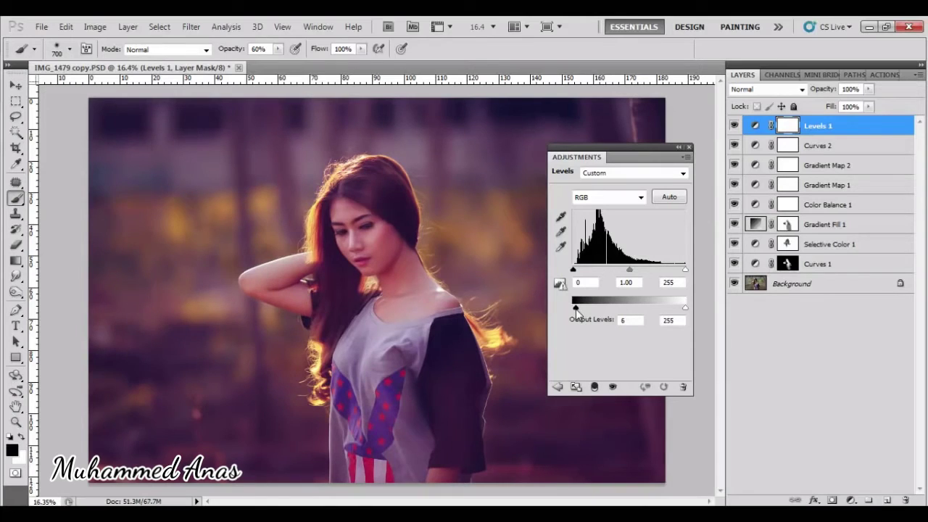
left_click_drag(575, 307, 572, 307)
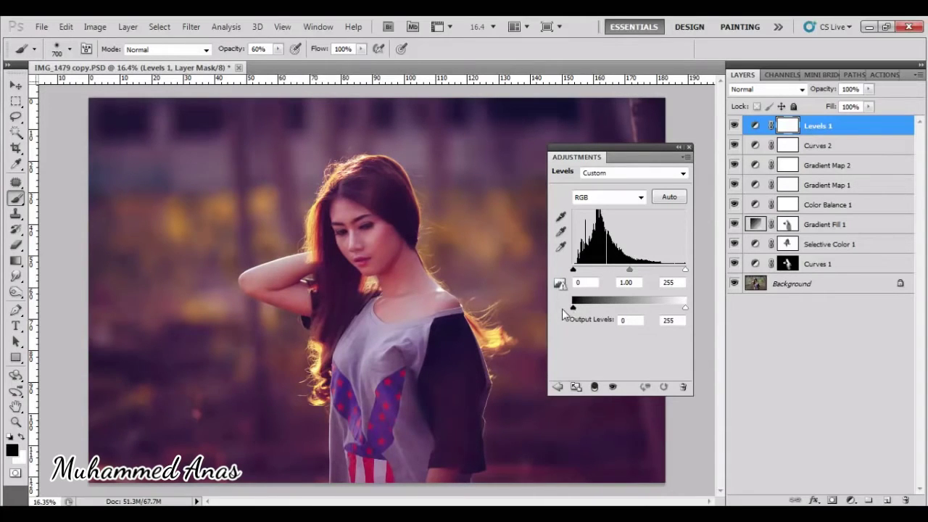
left_click(608, 197)
left_click(601, 215)
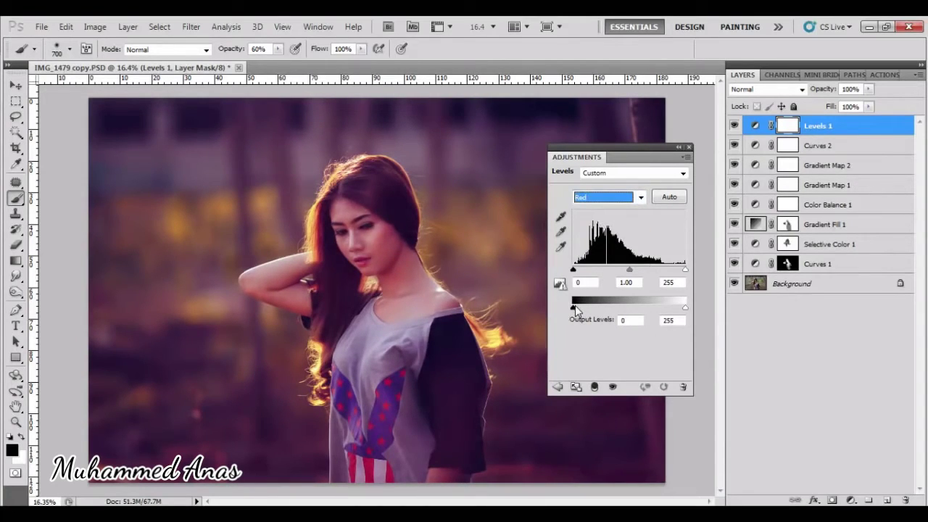
left_click_drag(577, 309, 579, 309)
Cap the Blue channel's output white at about 206 and raise the Green black input to 11.
left_click(594, 198)
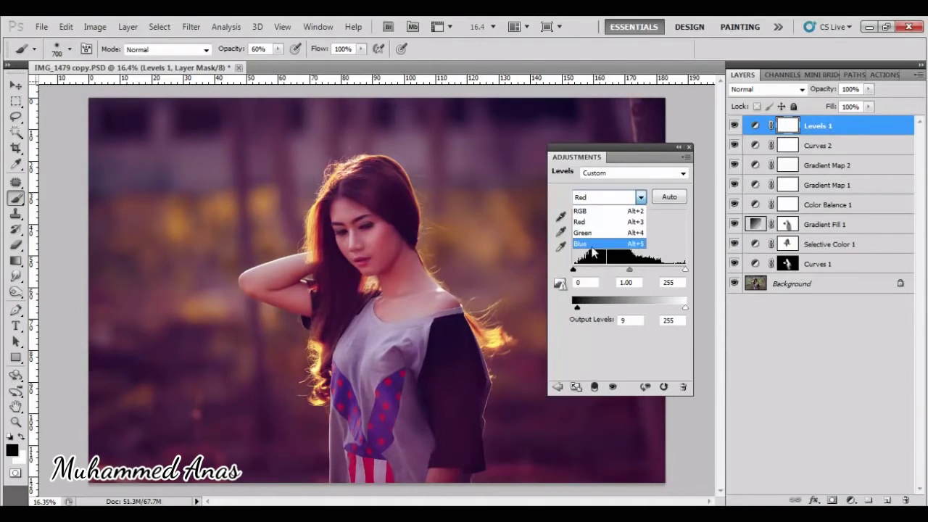
left_click(592, 246)
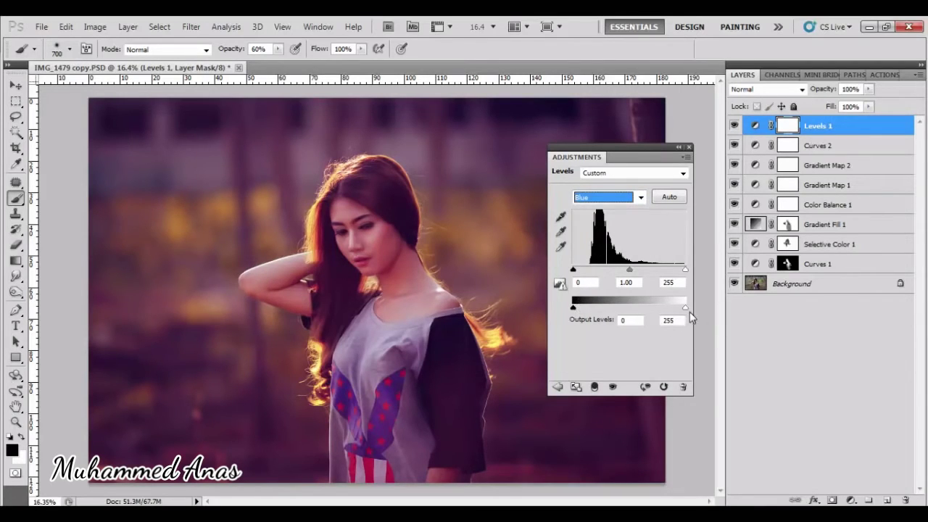
left_click_drag(684, 308, 658, 309)
left_click_drag(655, 309, 662, 312)
left_click(636, 198)
left_click(620, 229)
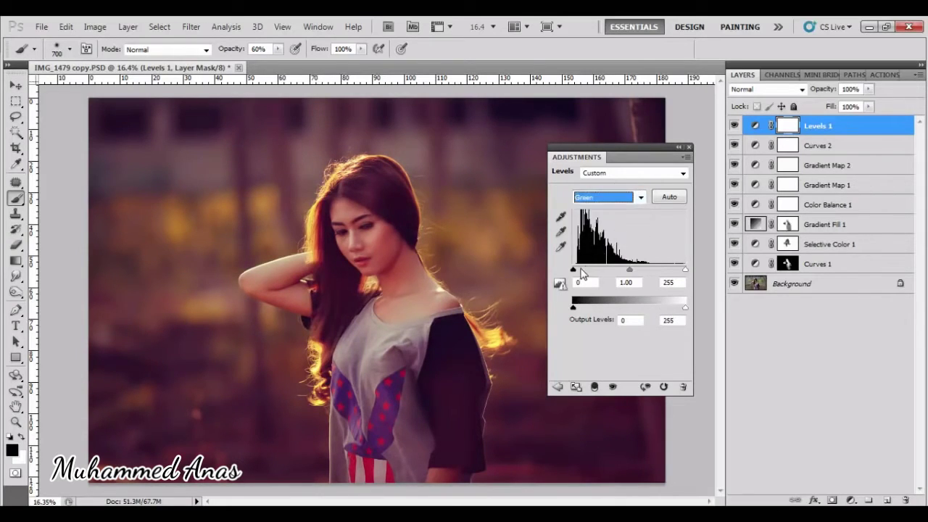
left_click_drag(574, 270, 577, 271)
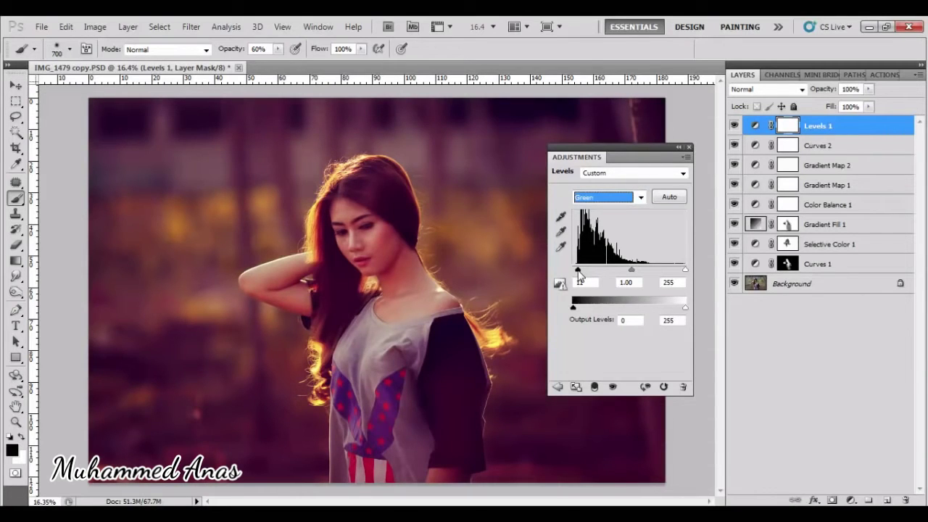
left_click(689, 147)
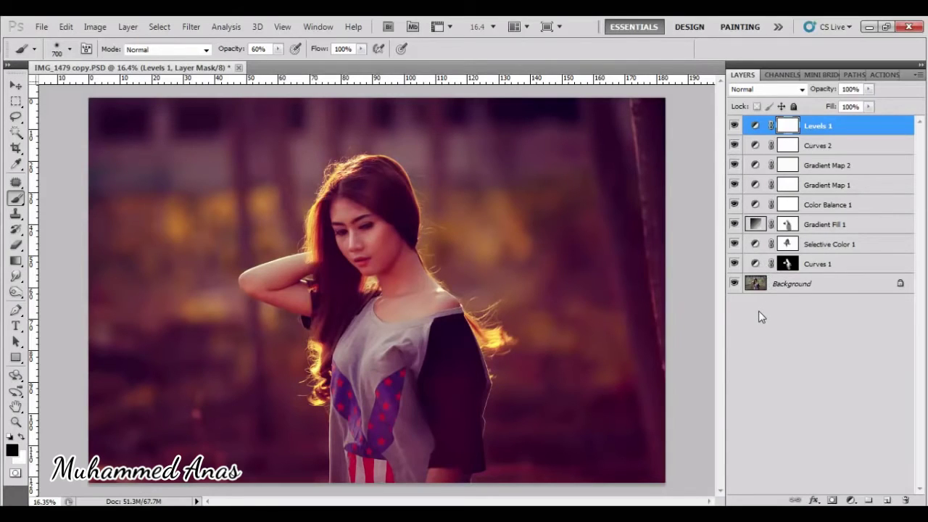
Compare Color Balance 1 on and off, then set its opacity to 55%.
left_click(734, 205)
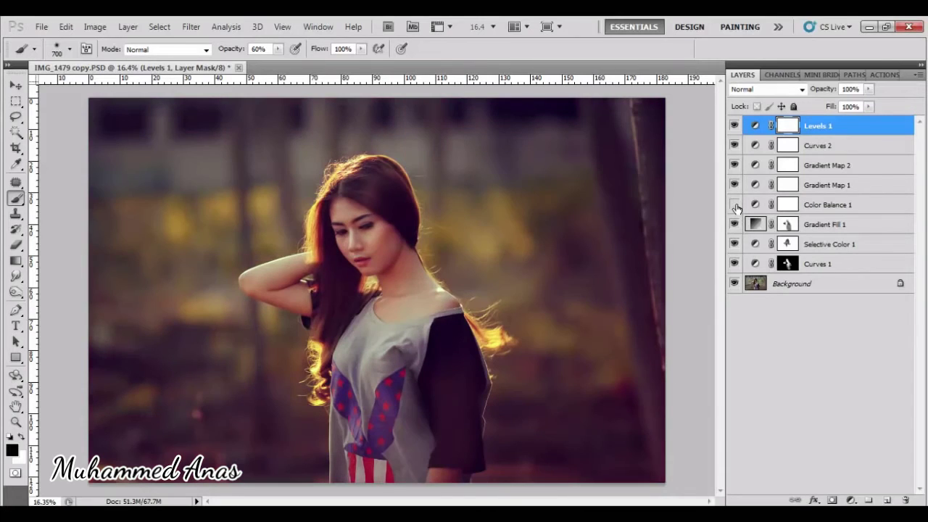
left_click(735, 207)
left_click(827, 207)
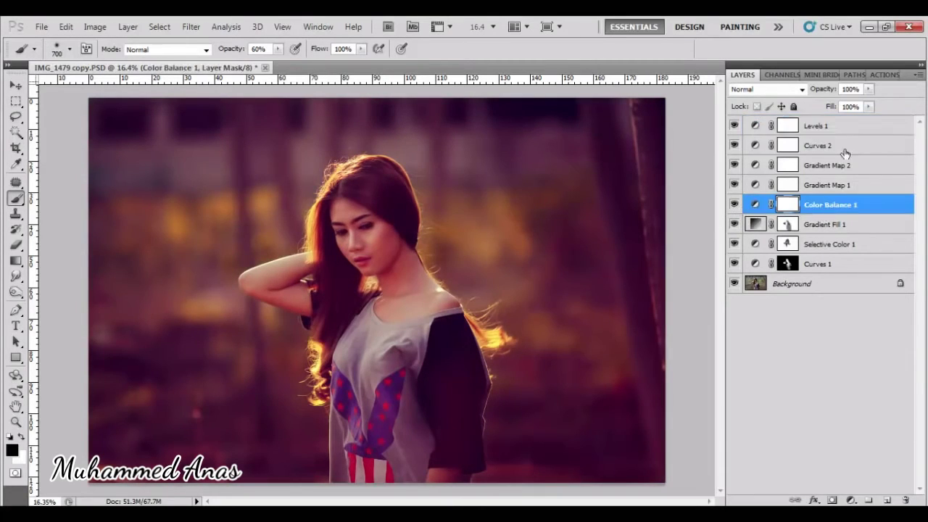
left_click(869, 88)
left_click_drag(868, 105, 841, 105)
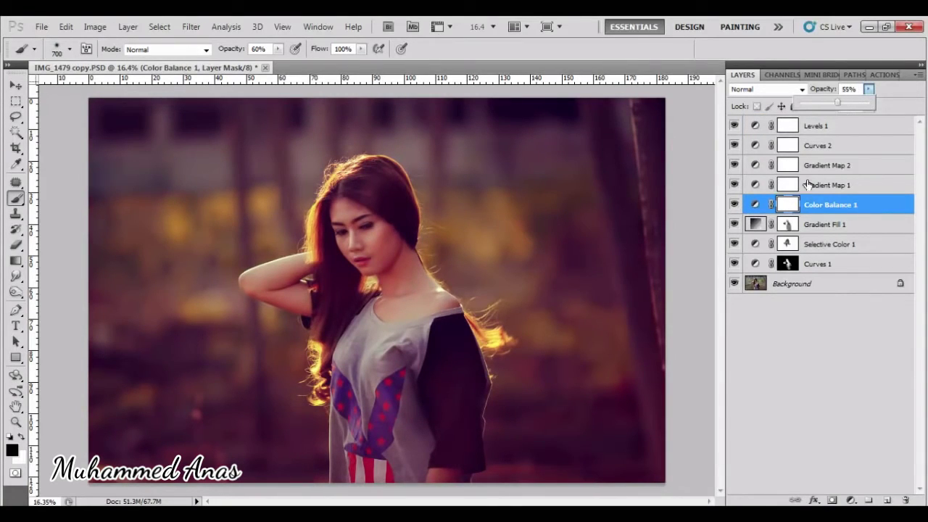
left_click(793, 204)
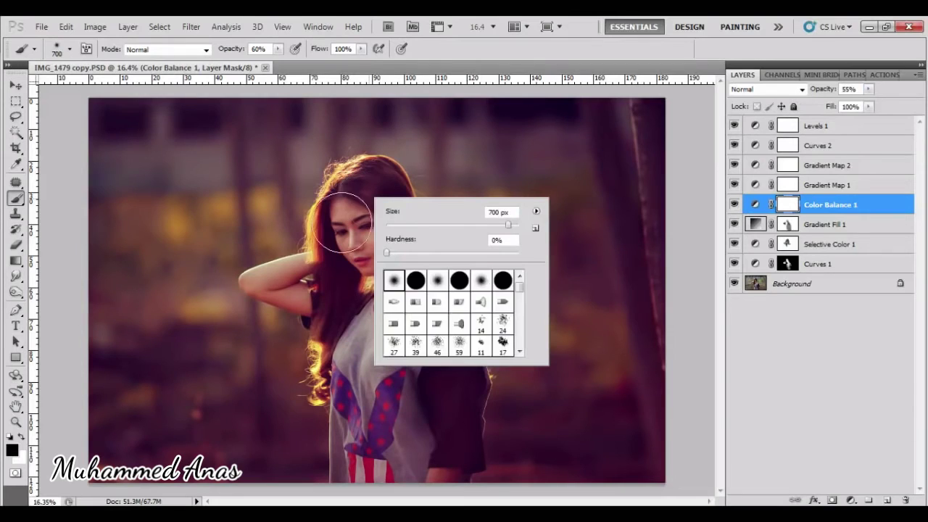
Mask the Color Balance tint off the face and neck with a 500-pixel brush.
key("Escape")
left_click_drag(382, 259, 372, 239)
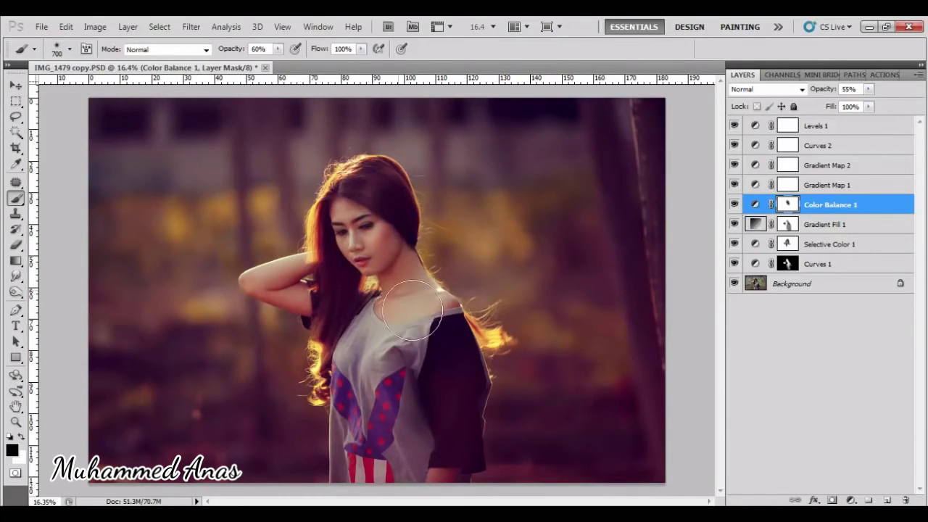
mouse_move(371, 239)
left_mouse_down()
mouse_move(362, 207)
mouse_move(382, 239)
left_mouse_up()
scroll(440, 323, "up", 3)
key("bracketleft")
key("bracketleft")
key("bracketleft")
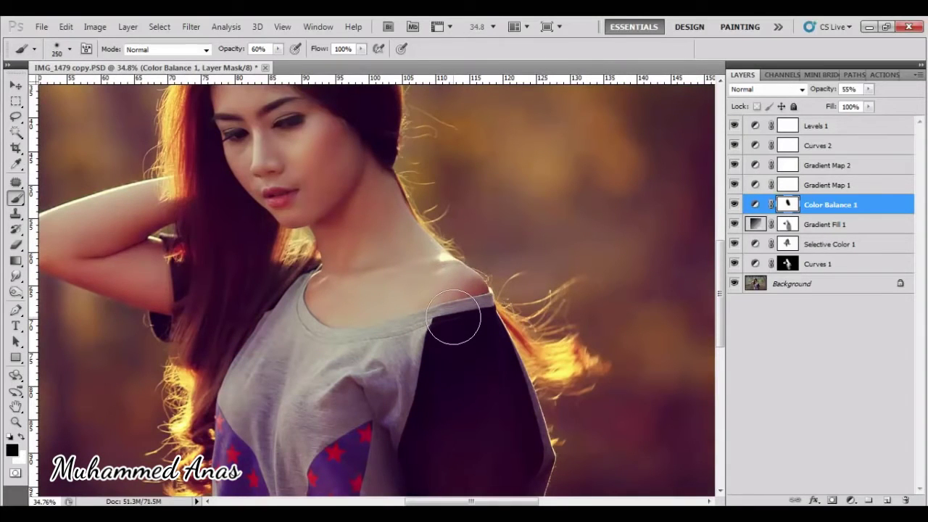
key("bracketright")
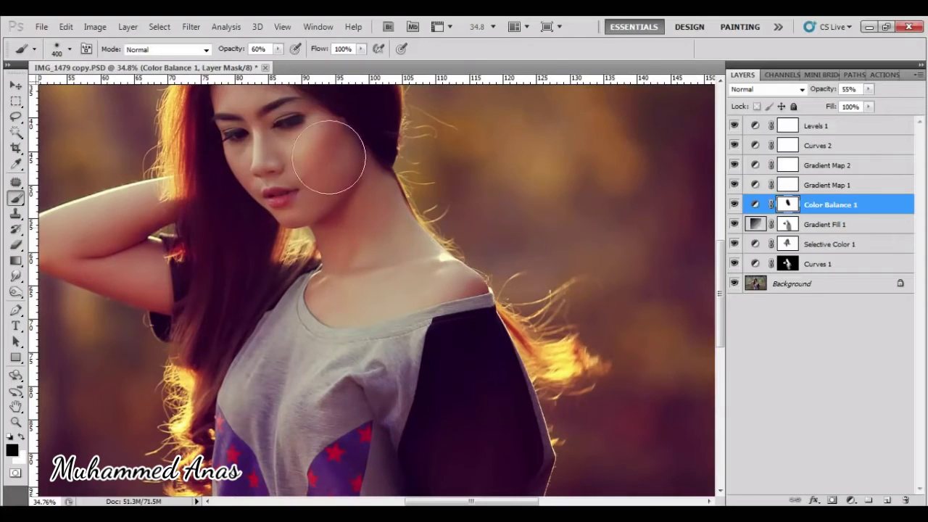
key("bracketright")
scroll(321, 200, "down", 1)
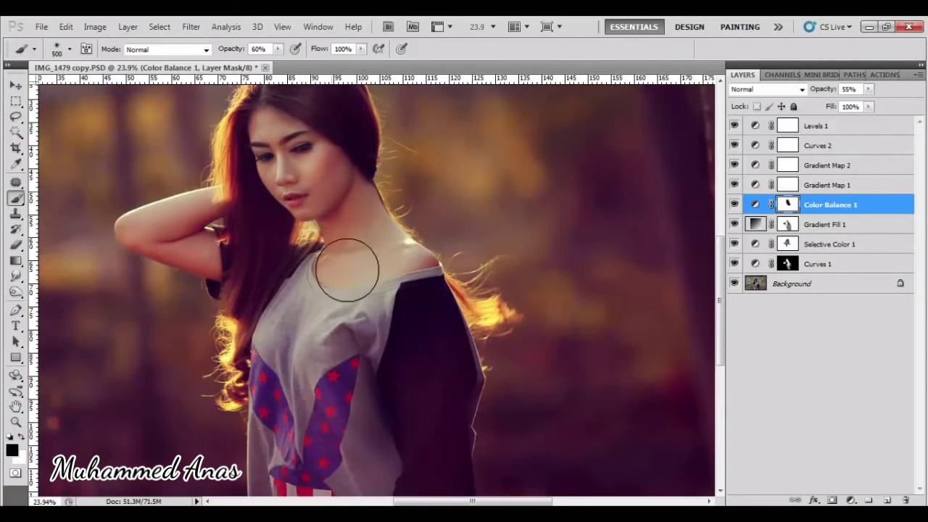
Mask the tint off the shoulder, upper arm and elbow with a 200–150 brush.
left_click_drag(348, 265, 335, 266)
key("bracketleft")
key("bracketleft")
scroll(232, 213, "up", 1)
scroll(266, 201, "up", 1)
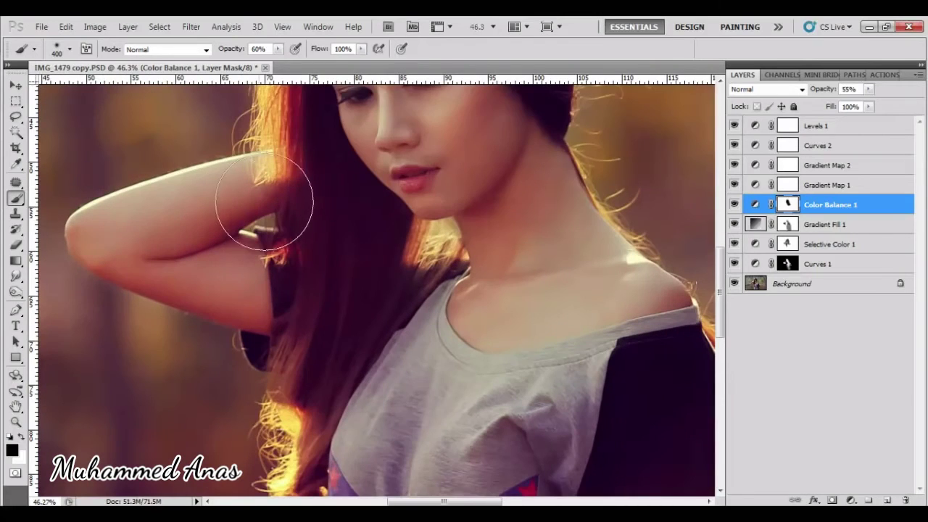
key("bracketleft")
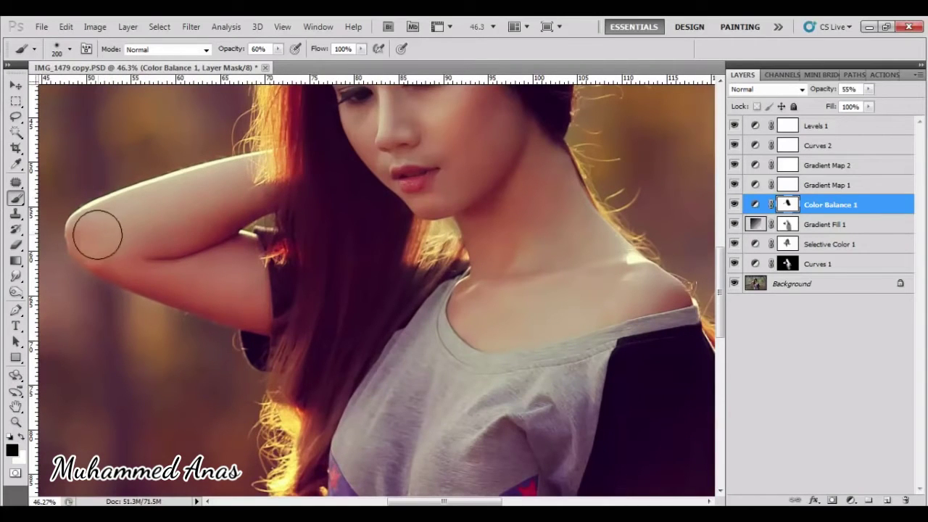
left_click_drag(216, 222, 111, 234)
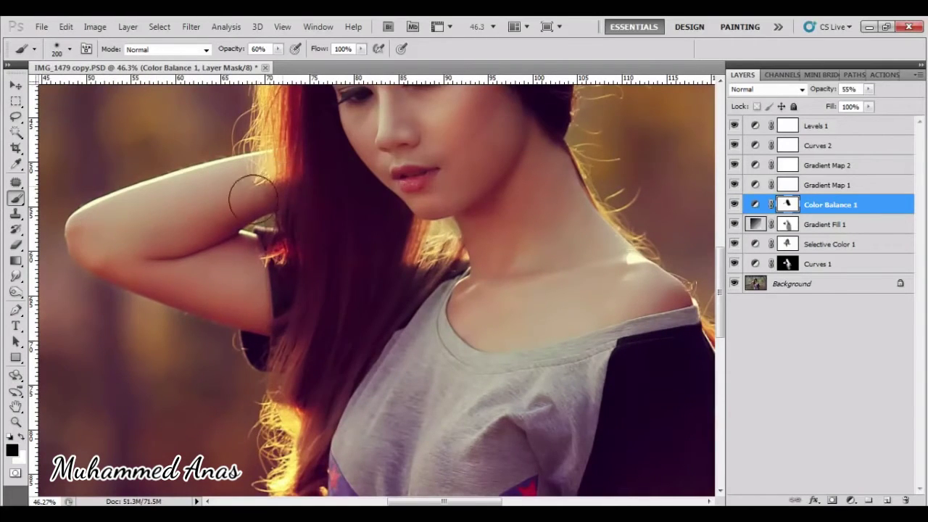
key("bracketleft")
key("bracketleft")
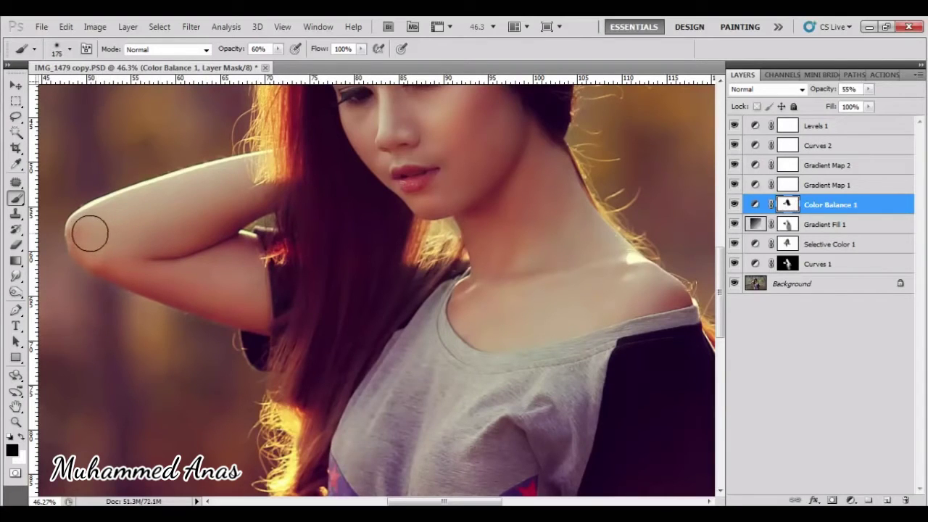
left_click_drag(87, 232, 171, 285)
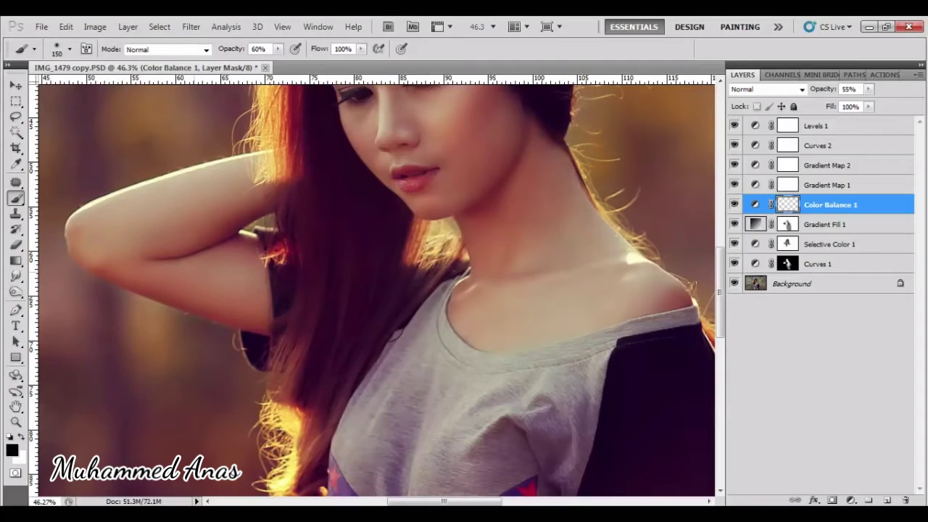
Touch up the mask from neck to shoulder and near the forehead.
scroll(464, 300, "down", 2)
key("bracketright")
key("bracketright")
key("bracketright")
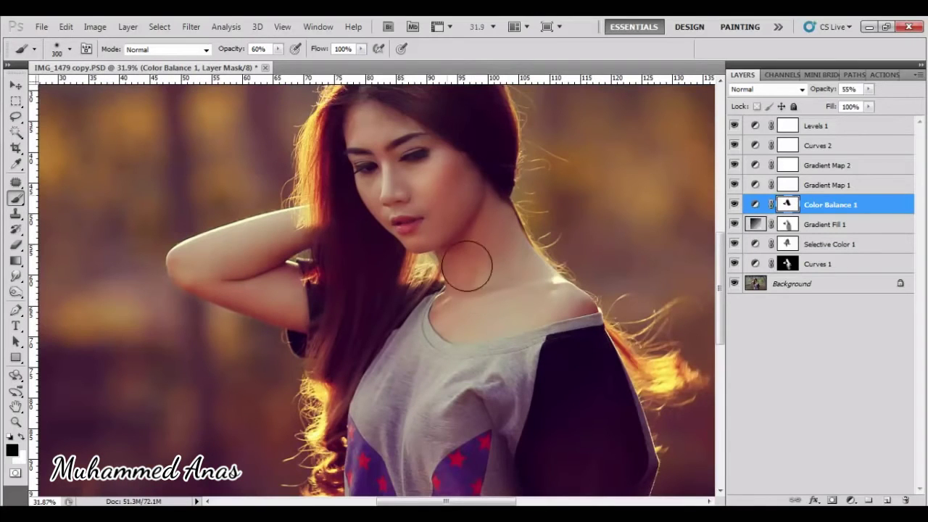
left_click_drag(489, 259, 554, 315)
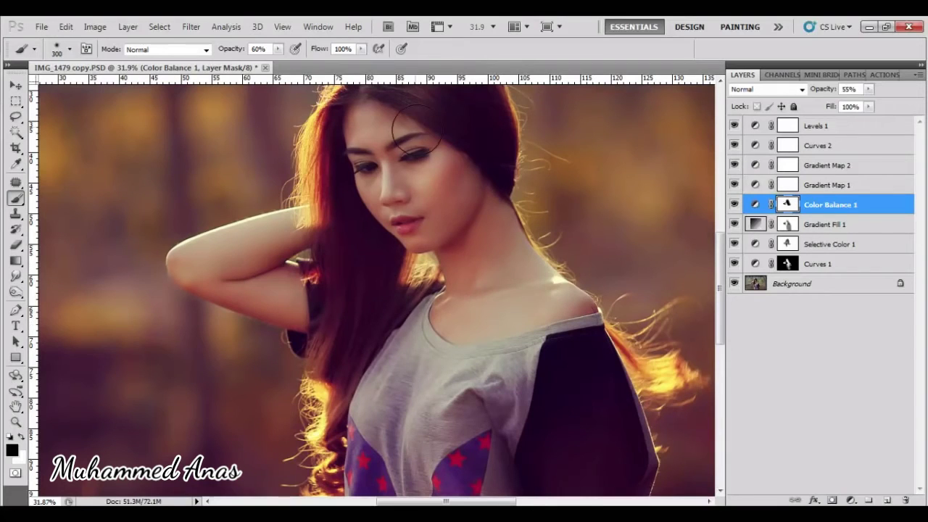
left_click_drag(417, 130, 403, 196)
scroll(392, 203, "down", 2)
key("bracketright")
key("bracketright")
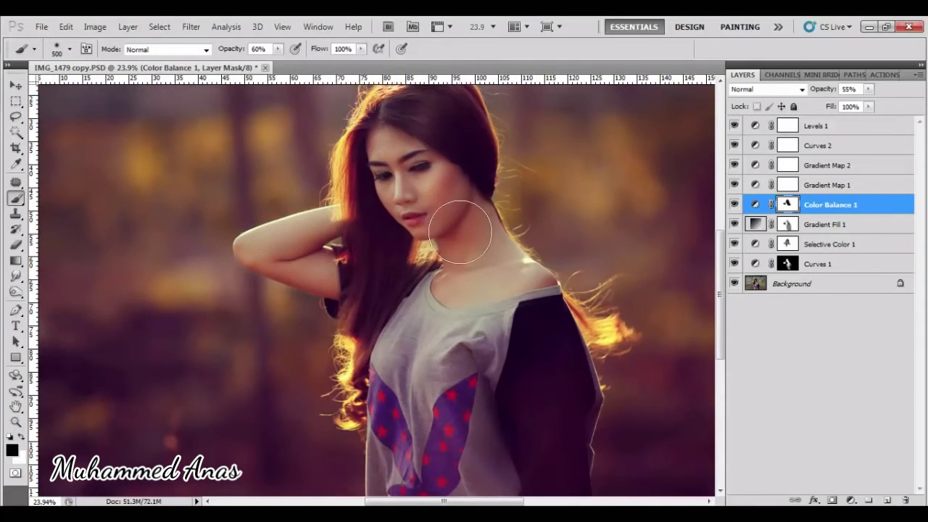
scroll(460, 232, "down", 1)
scroll(446, 221, "down", 1)
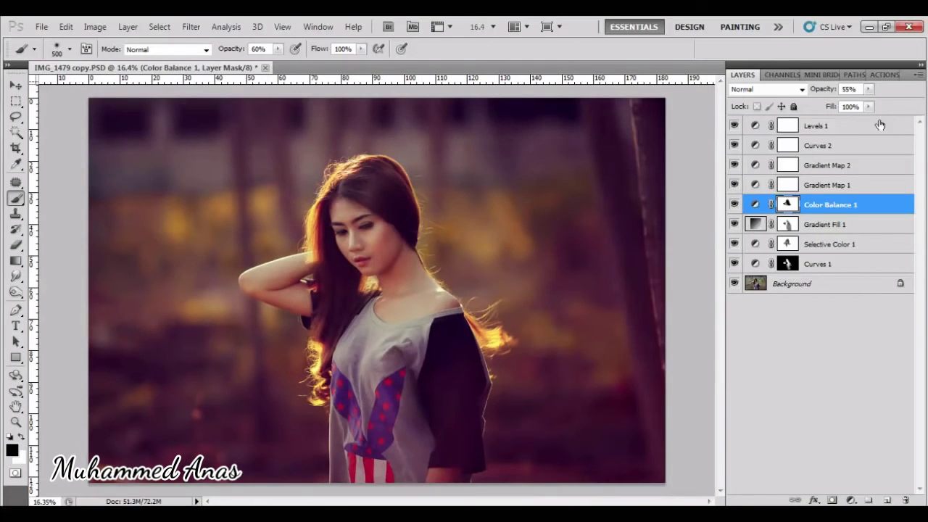
left_click(868, 89)
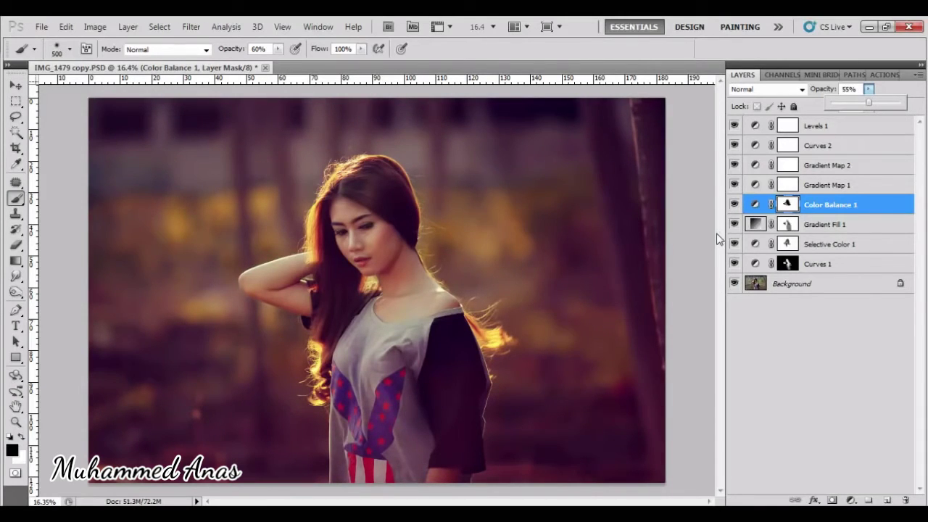
left_click(851, 131)
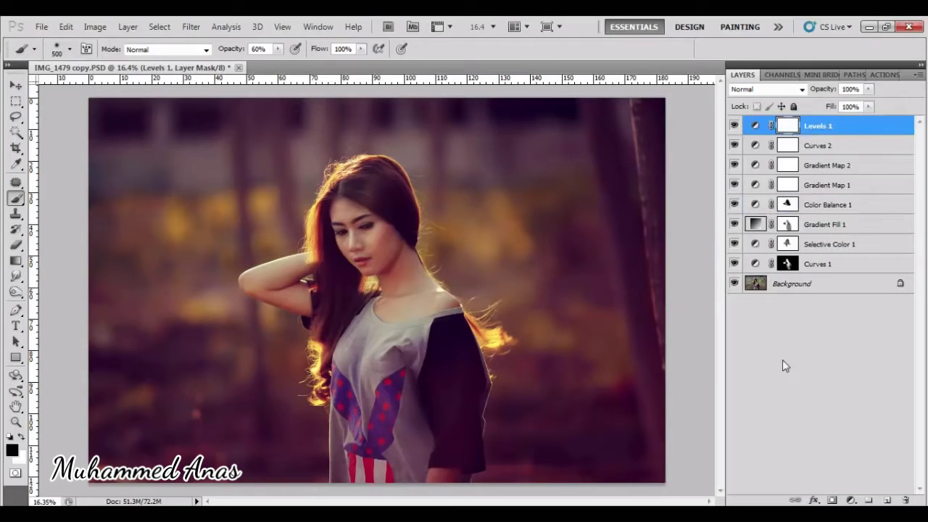
Draw an orange radial gradient glow over the woman on a new Layer 1.
left_click(17, 263)
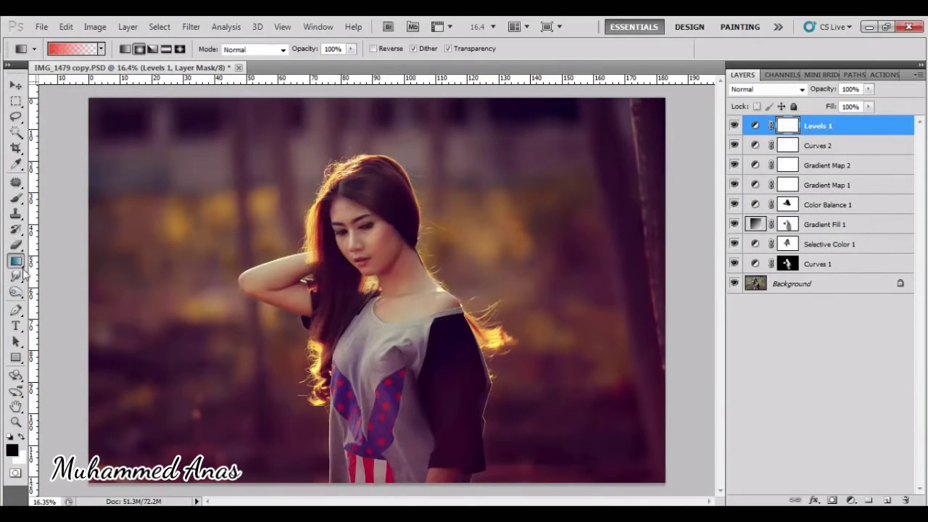
left_click(887, 500)
key("x")
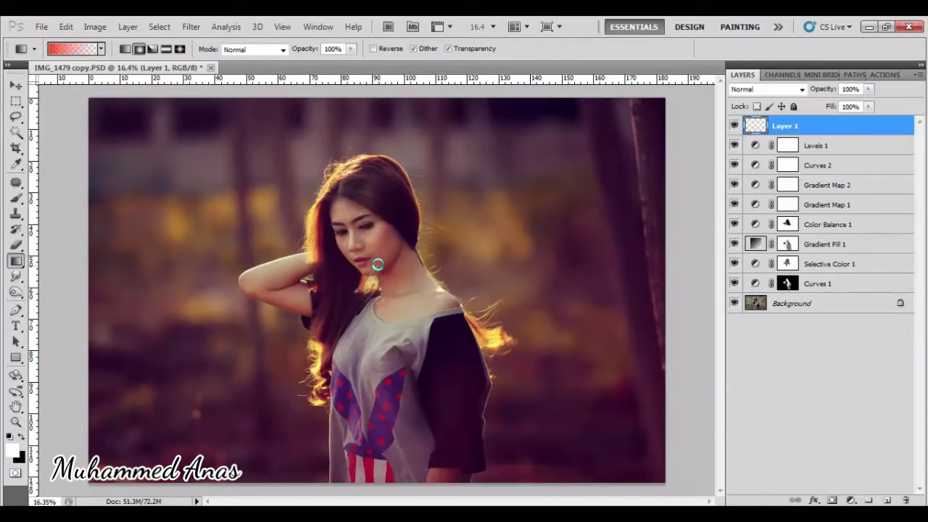
mouse_move(354, 291)
left_mouse_down()
mouse_move(377, 264)
mouse_move(631, 95)
left_mouse_up()
key("ctrl+t")
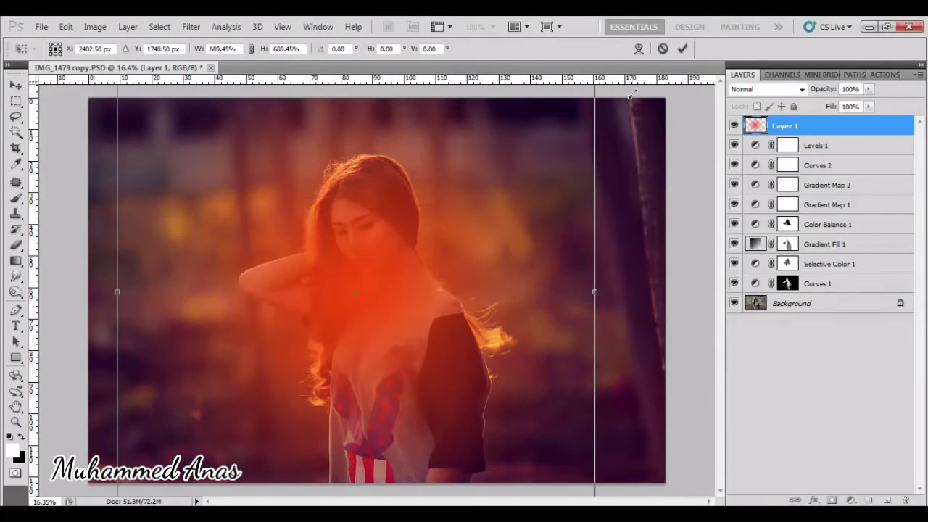
key("Return")
key("g")
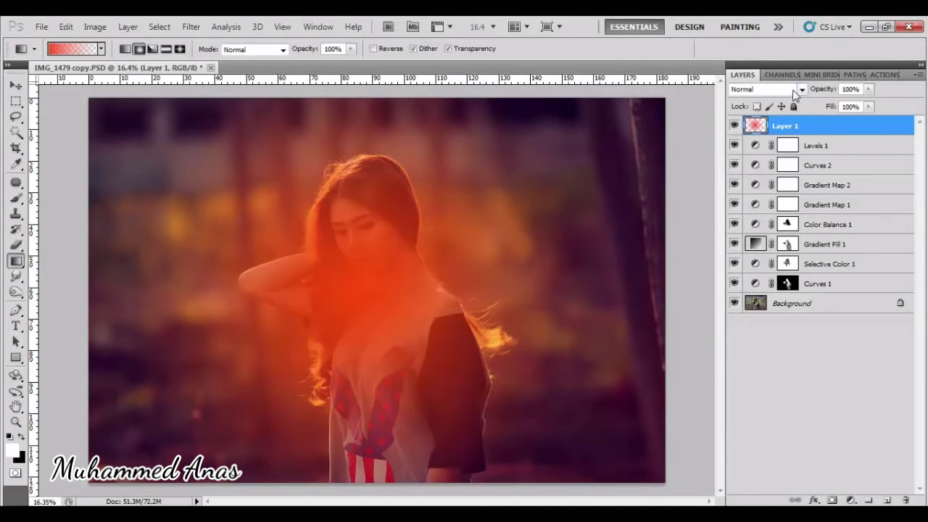
Set the glow to Screen blend, move it top-left and enlarge it to 115%.
left_click(794, 90)
left_click(750, 209)
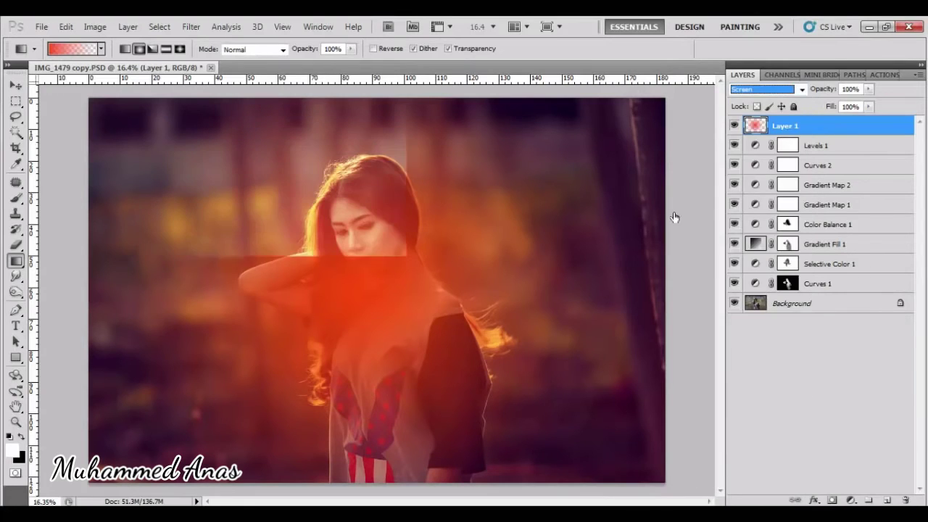
left_click(15, 85)
mouse_move(346, 274)
left_mouse_down()
mouse_move(244, 171)
mouse_move(216, 123)
left_mouse_up()
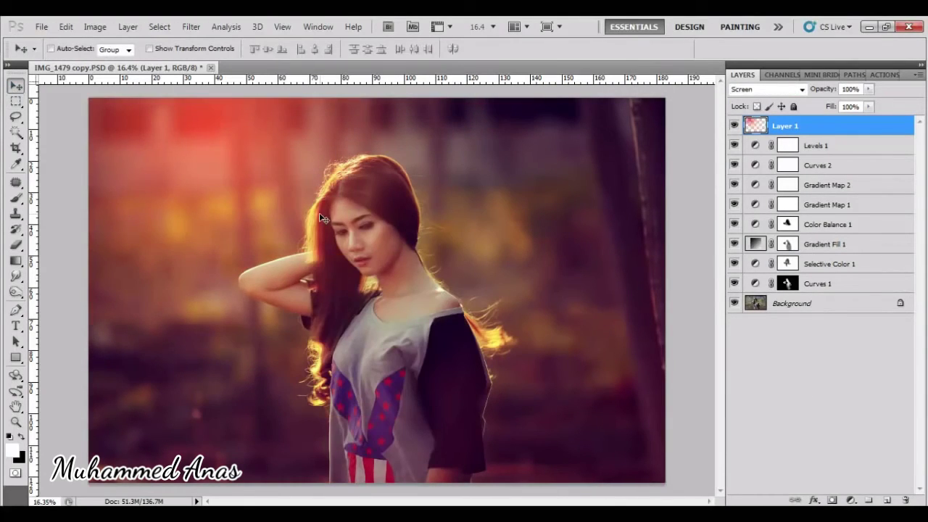
key("ctrl+t")
left_click_drag(446, 372, 520, 444)
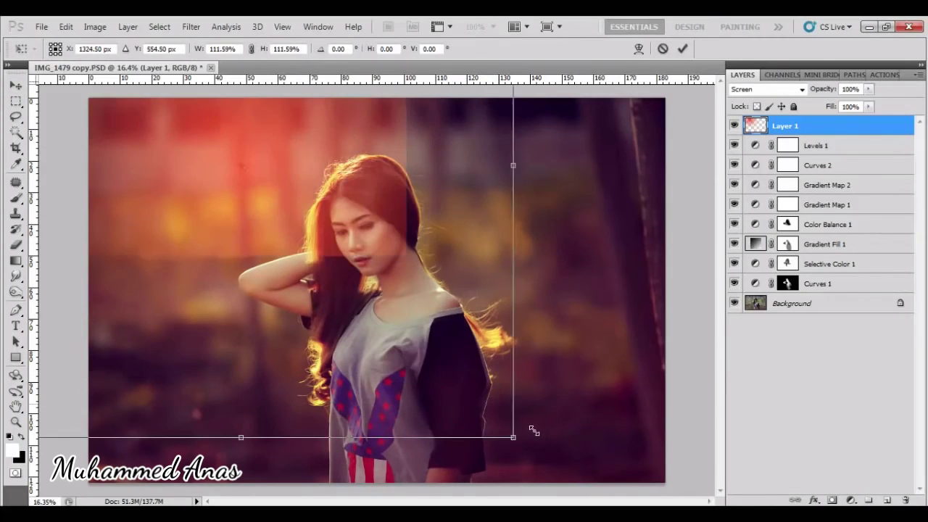
left_click_drag(261, 239, 255, 196)
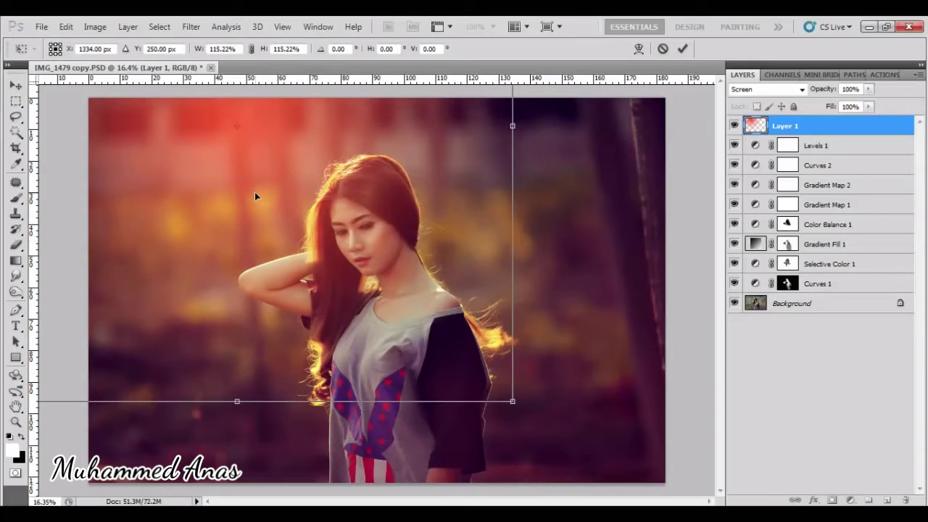
key("Return")
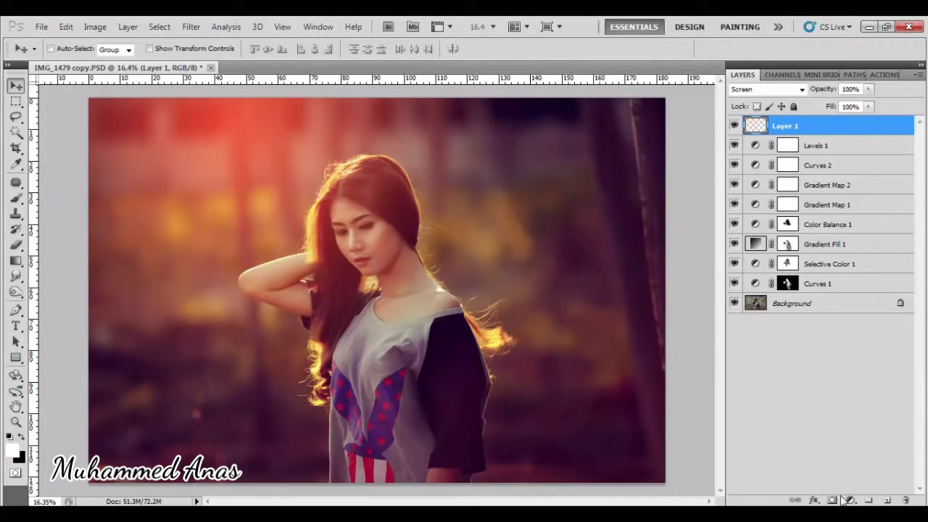
Add a layer mask and paint the glow off the face and hair with a 71% brush.
left_click(831, 500)
left_click(14, 201)
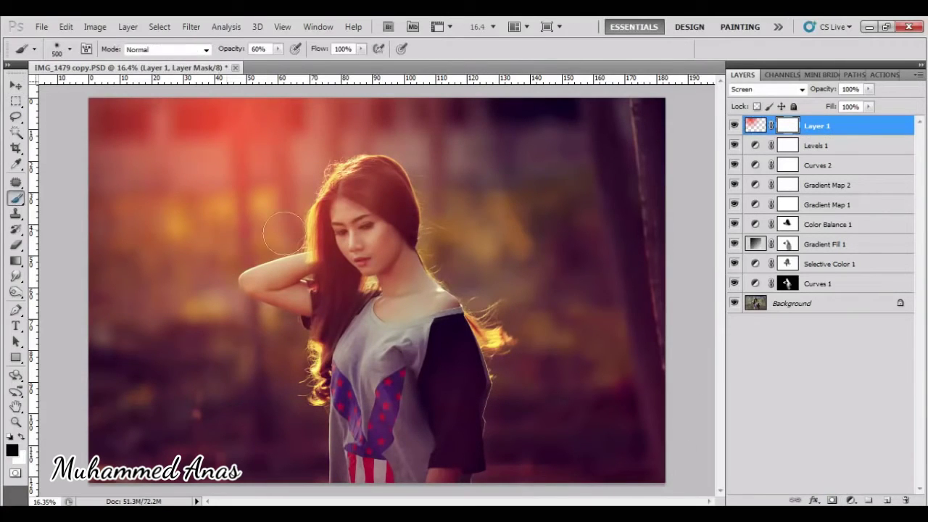
left_click(278, 49)
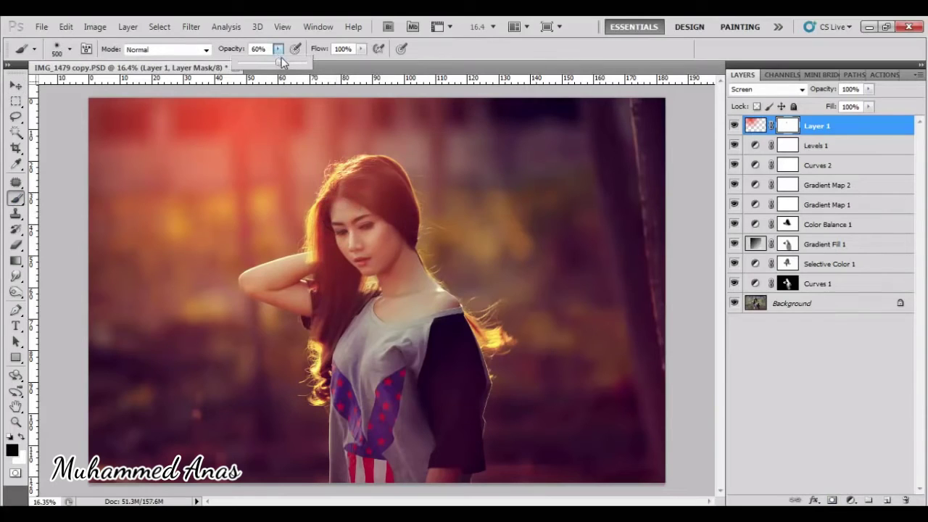
left_click(346, 203)
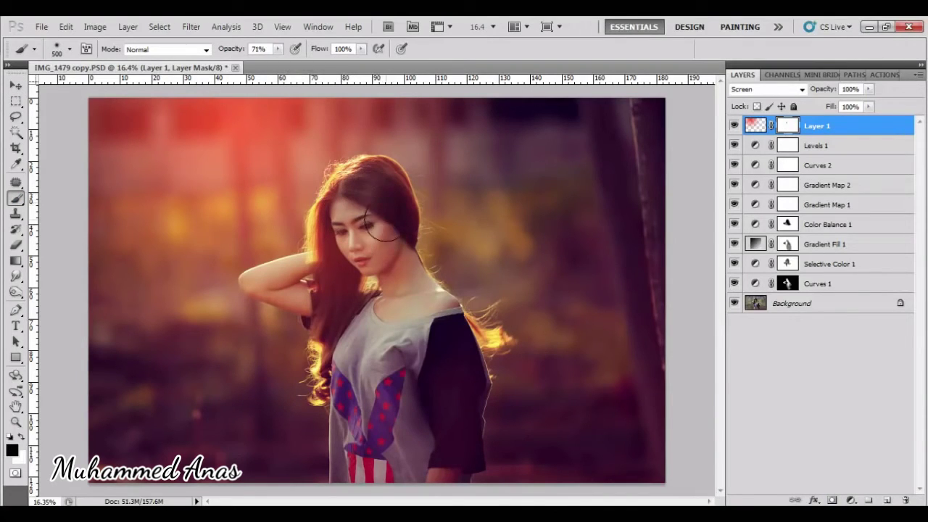
left_click_drag(382, 222, 362, 232)
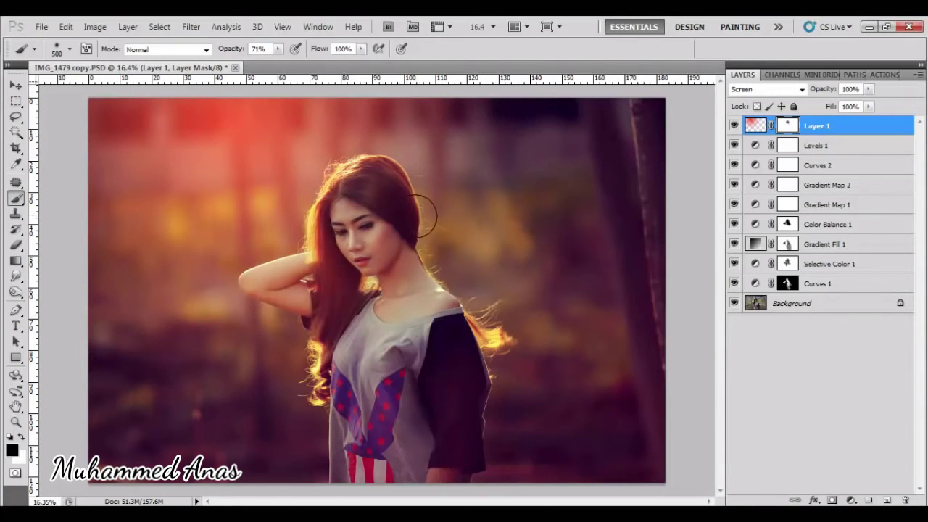
scroll(421, 215, "up", 3)
key("bracketleft")
key("bracketleft")
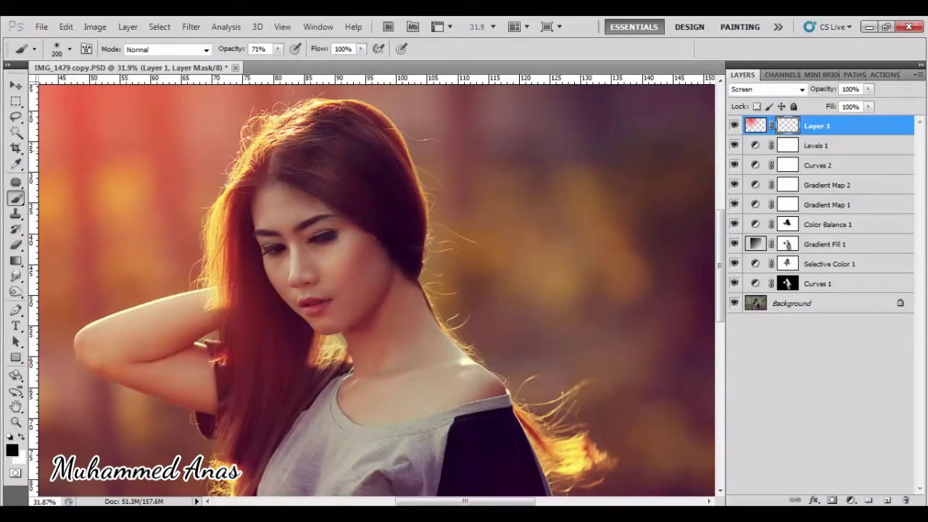
mouse_move(274, 166)
left_mouse_down()
mouse_move(284, 152)
mouse_move(259, 190)
mouse_move(250, 268)
mouse_move(263, 379)
left_mouse_up()
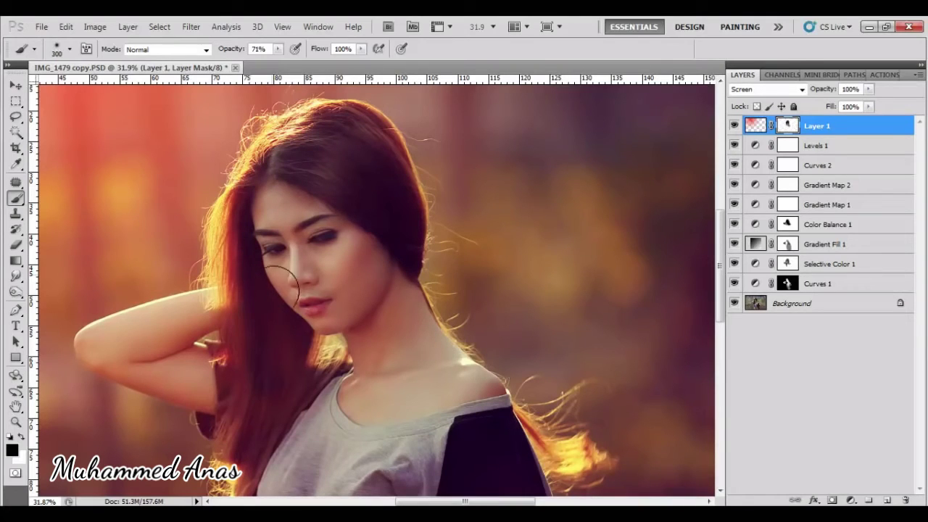
Mask the glow off the remaining hair, the raised arm, sleeve and elbow.
key("bracketright")
key("bracketright")
left_click_drag(253, 371, 259, 437)
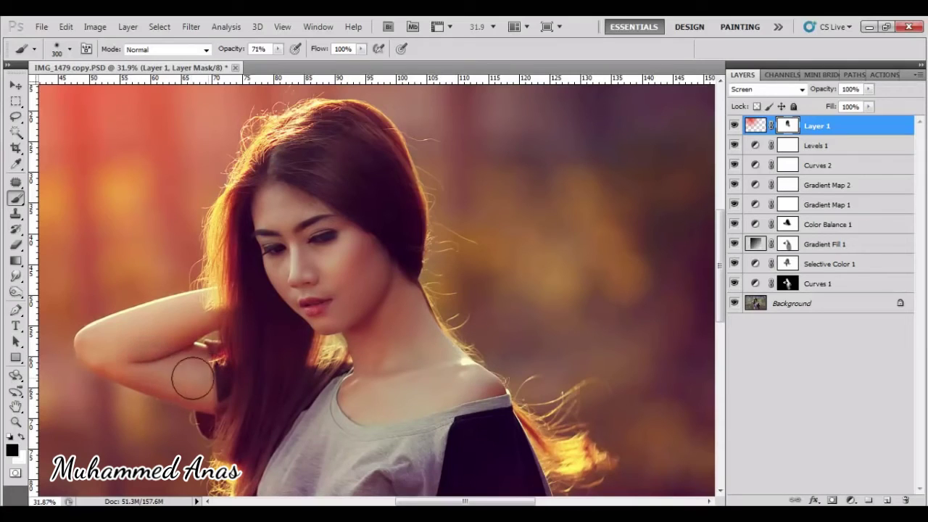
key("bracketleft")
key("bracketleft")
key("bracketleft")
mouse_move(191, 377)
left_mouse_down()
mouse_move(134, 366)
mouse_move(229, 299)
left_mouse_up()
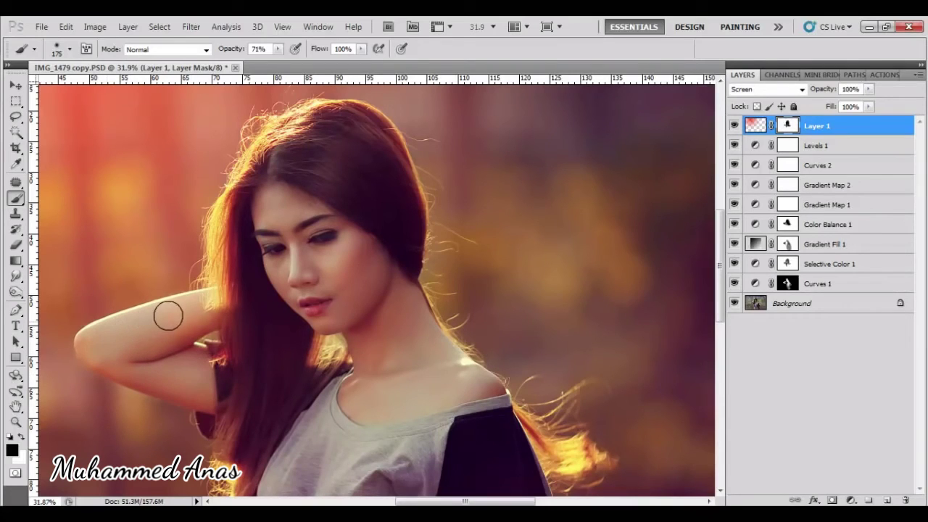
left_click_drag(160, 342, 196, 322)
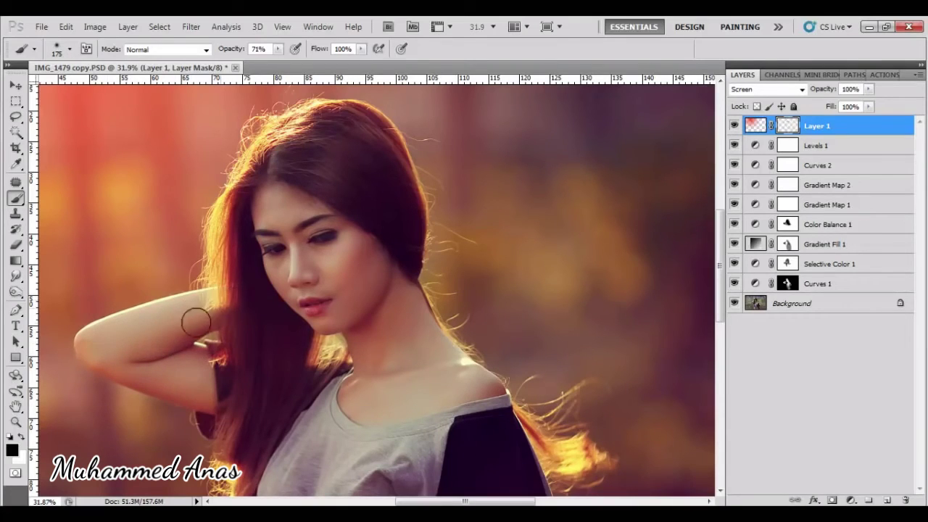
key("bracketleft")
left_click_drag(179, 375, 90, 346)
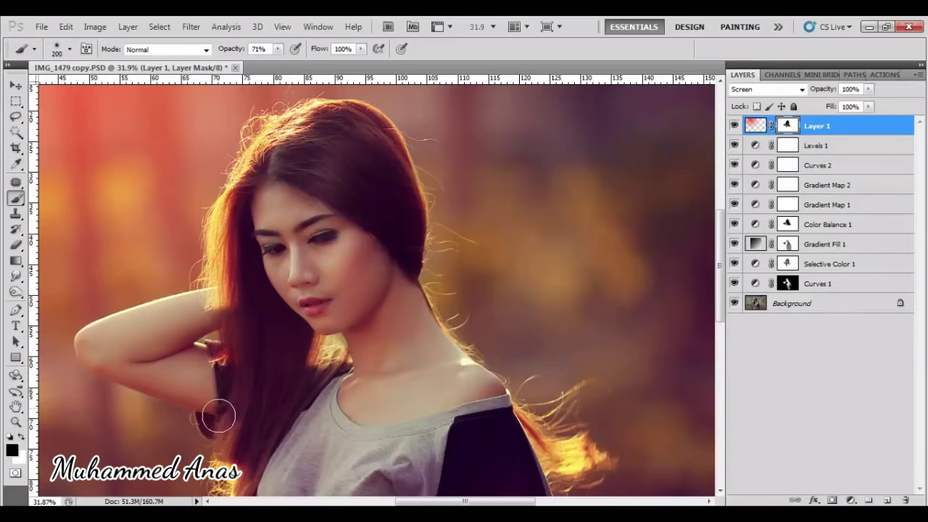
scroll(263, 269, "down", 2)
key("bracketright")
key("bracketright")
key("bracketright")
key("bracketright")
key("bracketright")
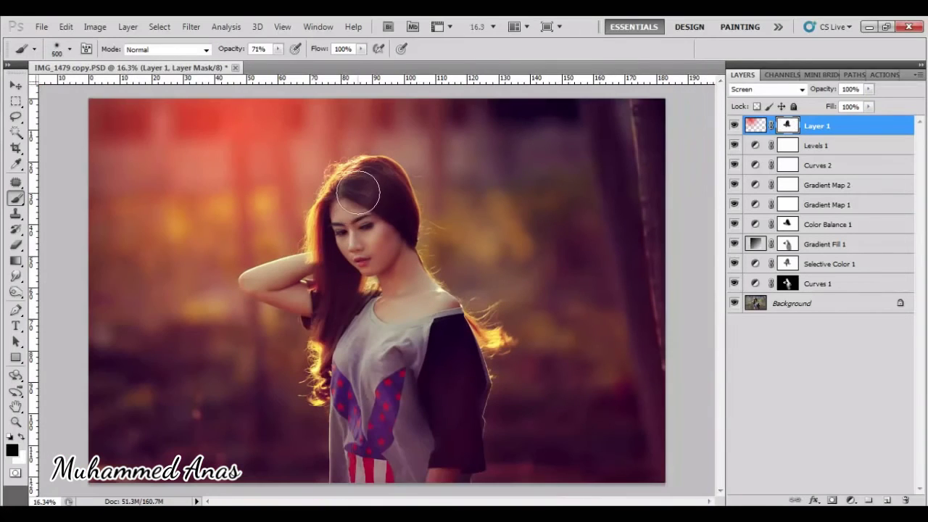
key("bracketright")
key("bracketright")
key("bracketright")
Lower the glow layer's opacity to 88% and open Hue/Saturation on its pixels.
left_click_drag(867, 90, 861, 104)
left_click(755, 125)
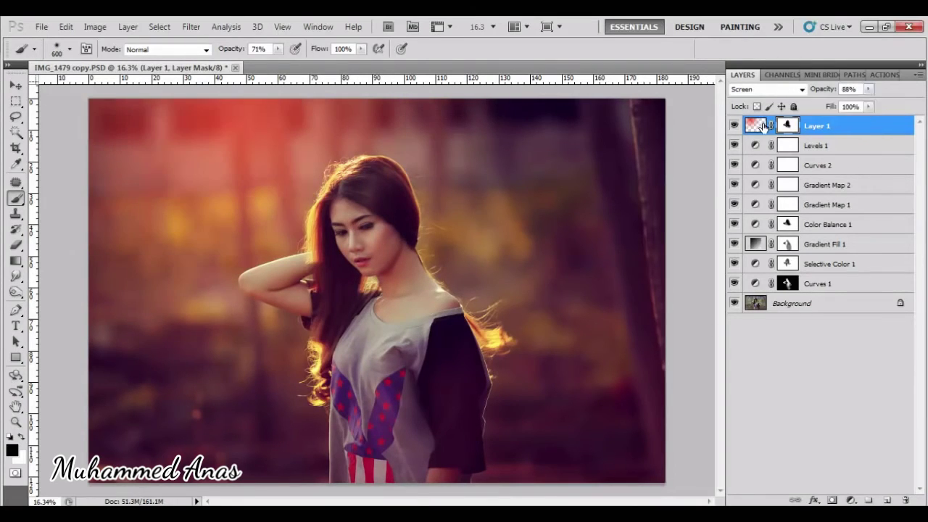
key("ctrl+u")
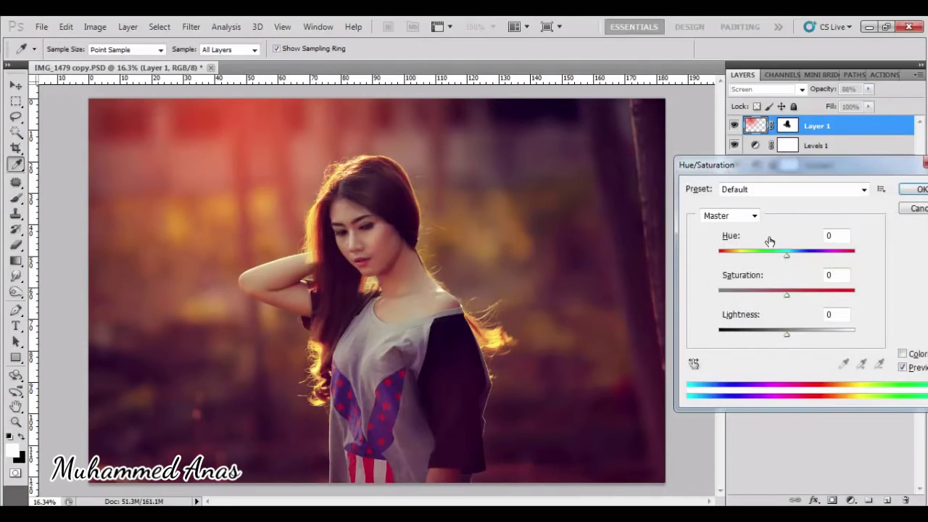
Apply Hue +14 and Saturation about +10 to turn the glow golden orange.
mouse_move(787, 254)
left_mouse_down()
mouse_move(774, 263)
mouse_move(794, 267)
left_mouse_up()
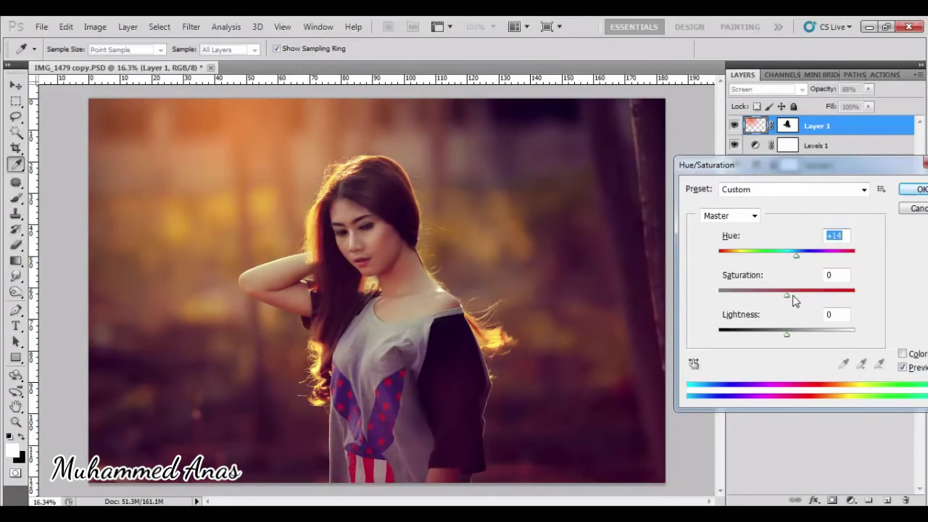
left_click(793, 296)
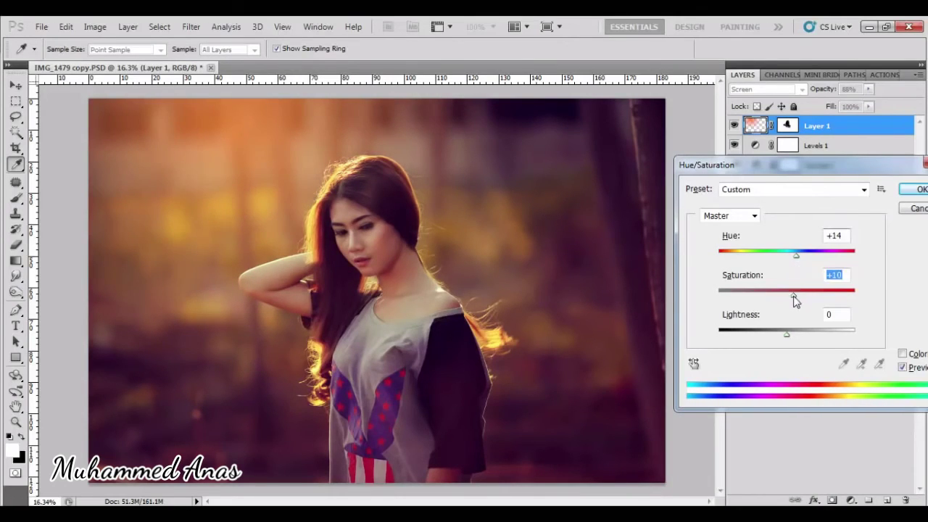
left_click(901, 189)
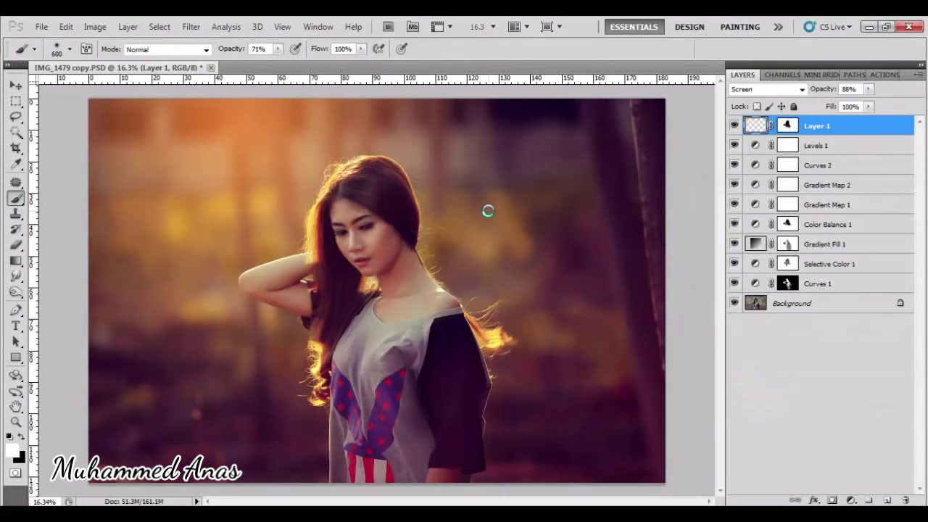
Duplicate the glow layer and delete the copy's layer mask.
key("ctrl+j")
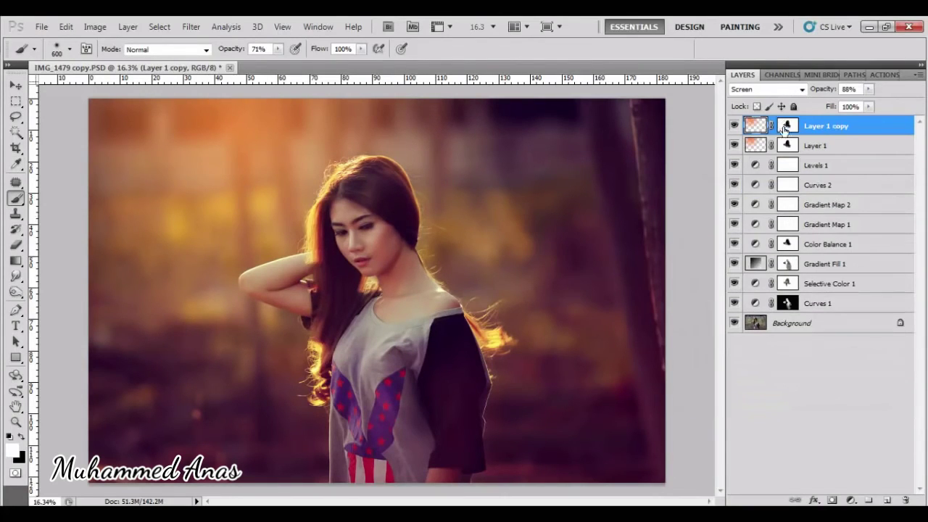
right_click(785, 129)
left_click(789, 167)
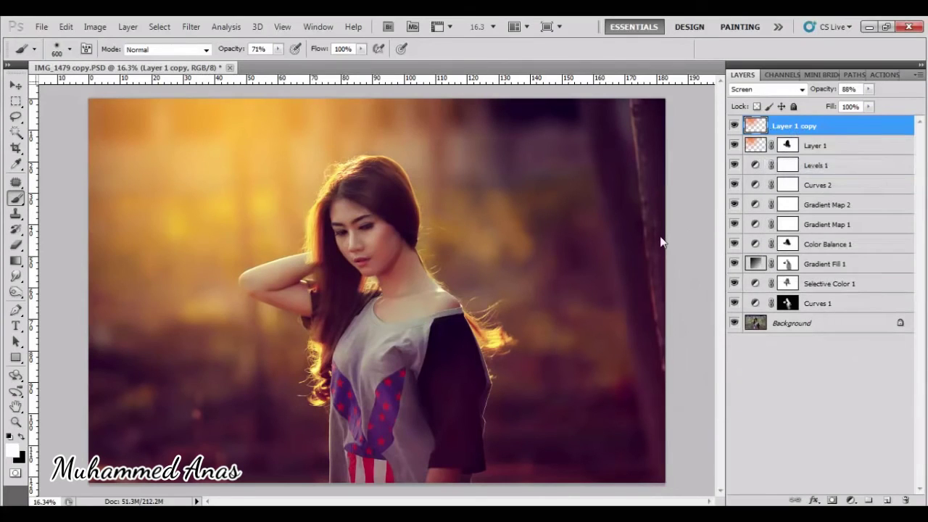
Resize the copy, widen it leftward, move it to the top-left, then duplicate it again.
key("ctrl+t")
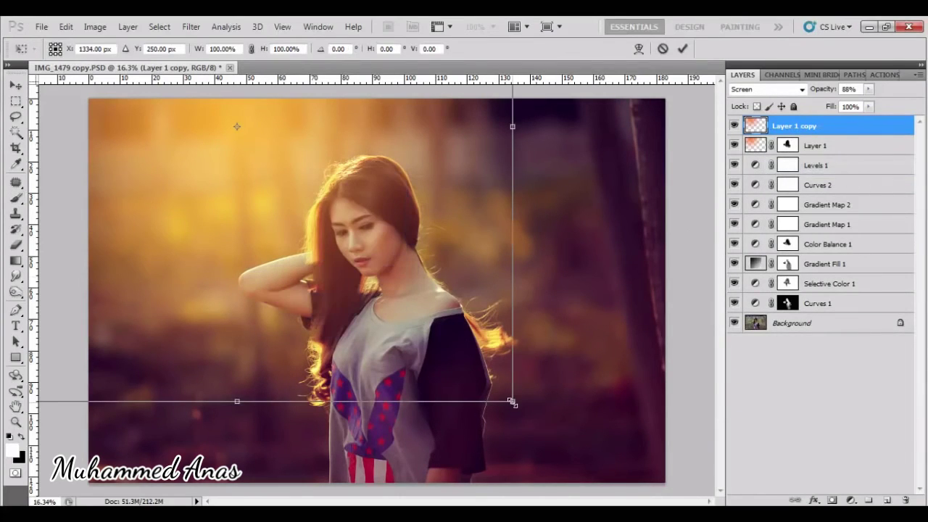
left_click_drag(512, 399, 314, 199)
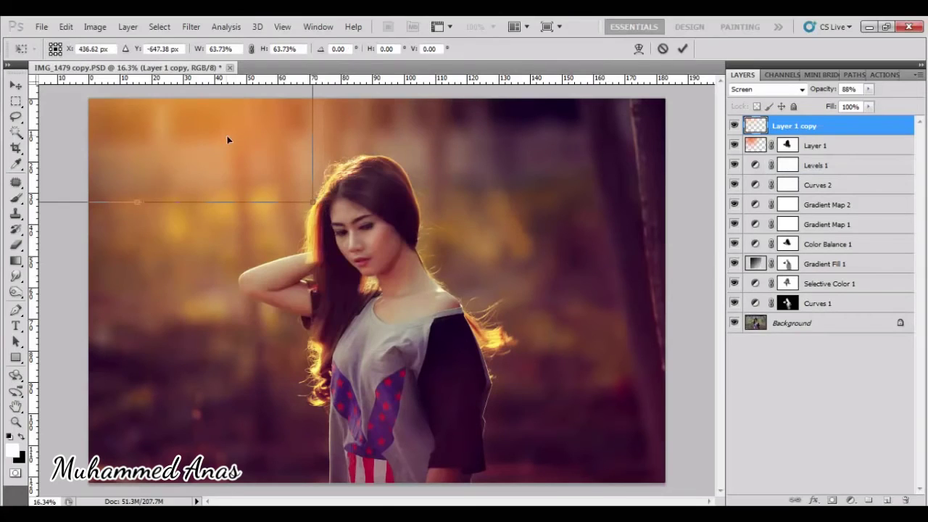
left_click_drag(228, 141, 407, 249)
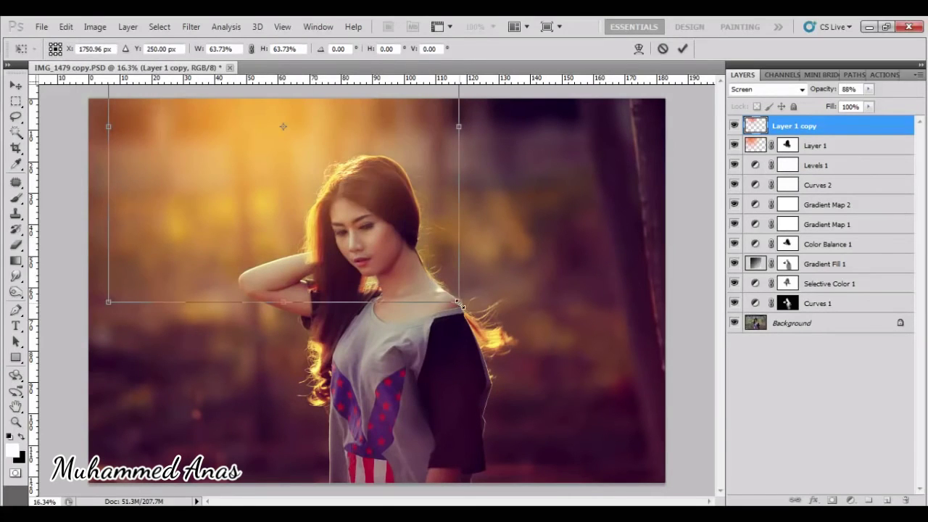
left_click_drag(459, 301, 444, 288)
left_click_drag(108, 122, 2, 121)
left_click_drag(264, 167, 261, 120)
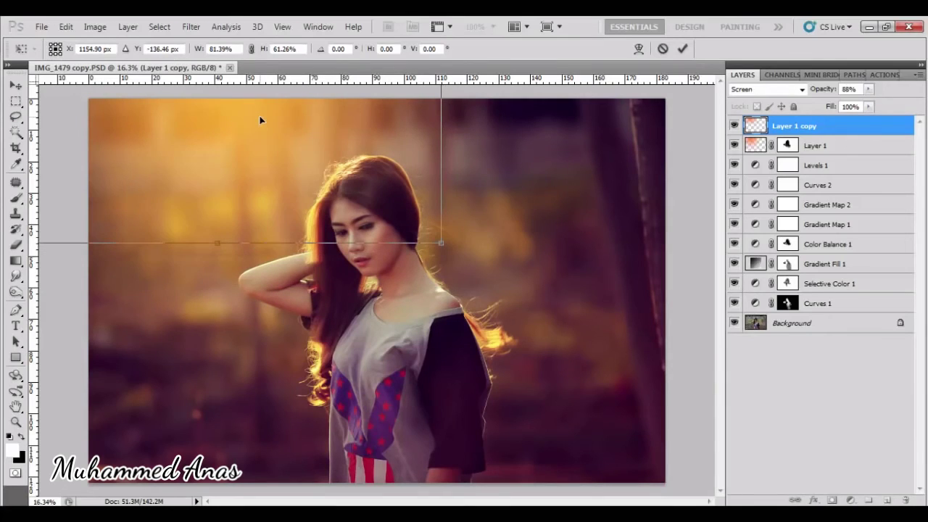
key("Return")
key("b")
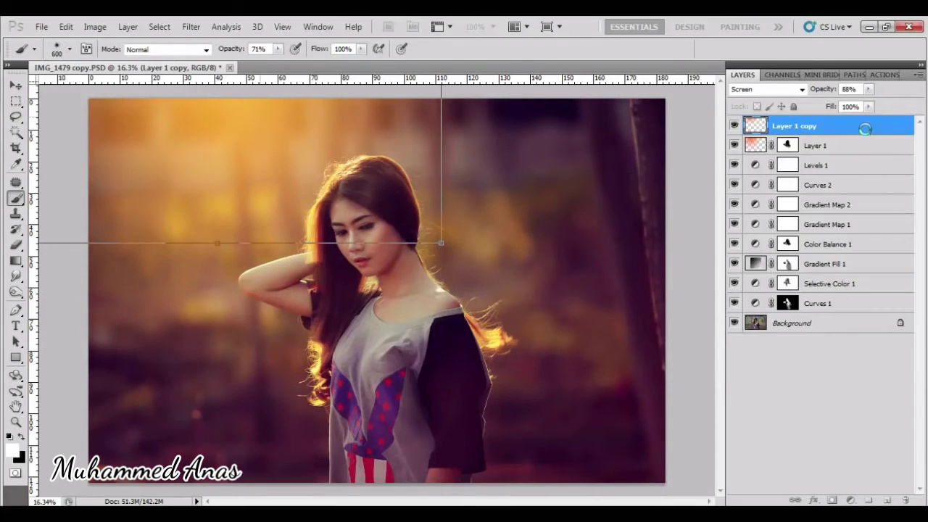
left_click_drag(865, 132, 886, 500)
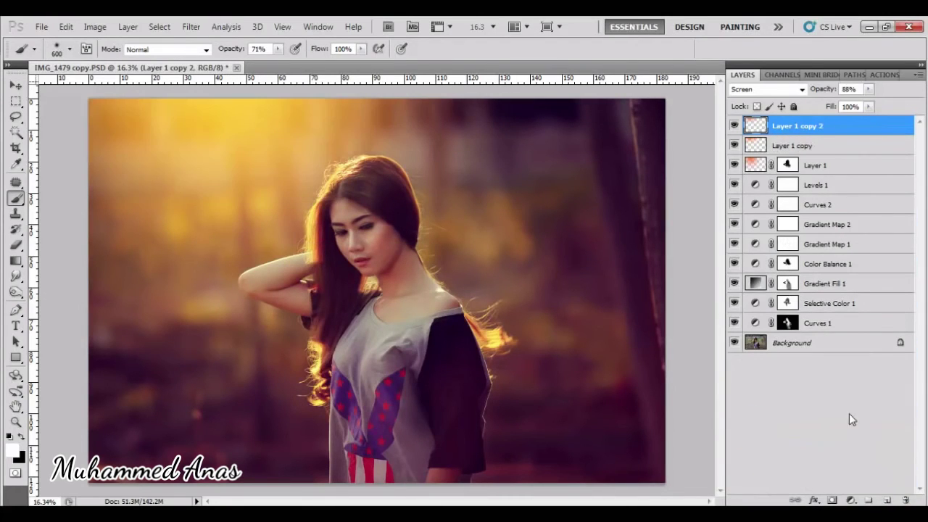
Set Layer 1 copy 2's Lightness to +100, turning it white.
key("ctrl+u")
left_click_drag(788, 333, 872, 344)
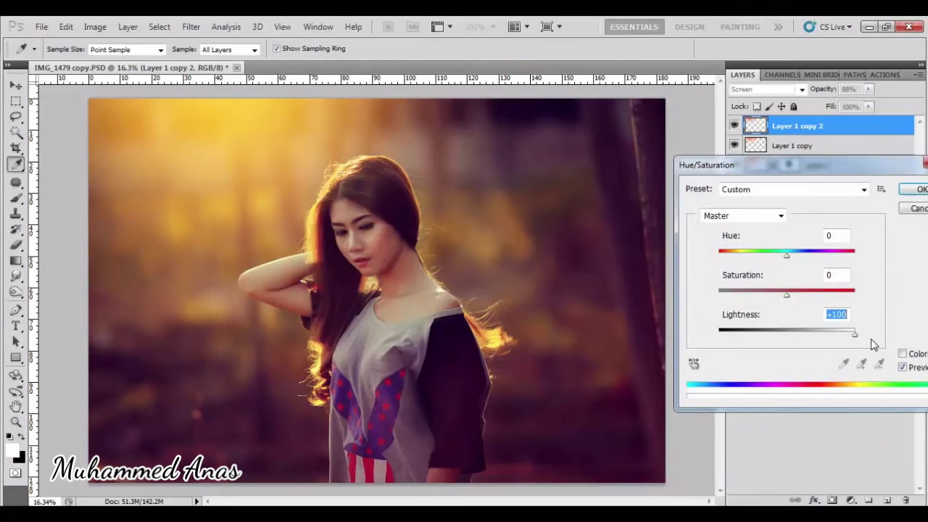
left_click(903, 191)
Shrink the white light and move it to the top-left above the head.
key("ctrl+t")
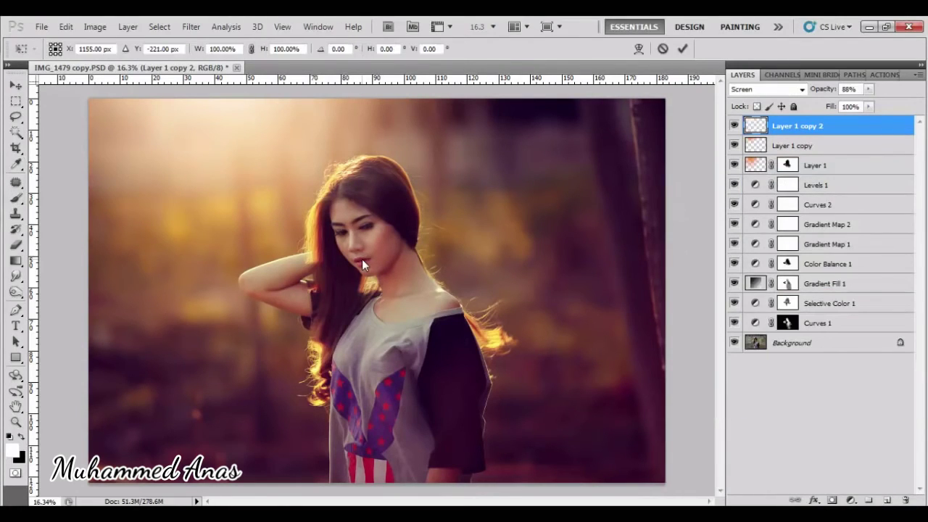
mouse_move(435, 246)
left_mouse_down()
mouse_move(348, 220)
mouse_move(329, 201)
left_mouse_up()
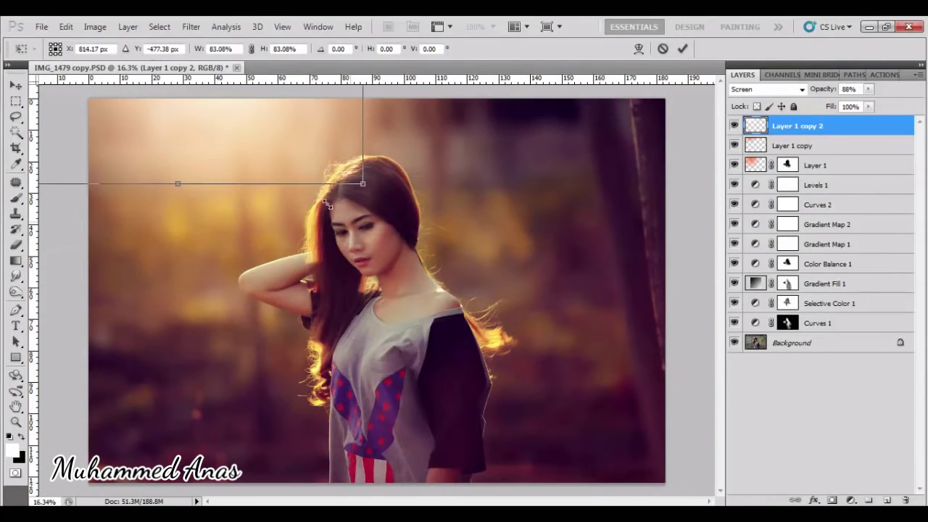
mouse_move(273, 139)
left_mouse_down()
mouse_move(452, 223)
mouse_move(416, 221)
left_mouse_up()
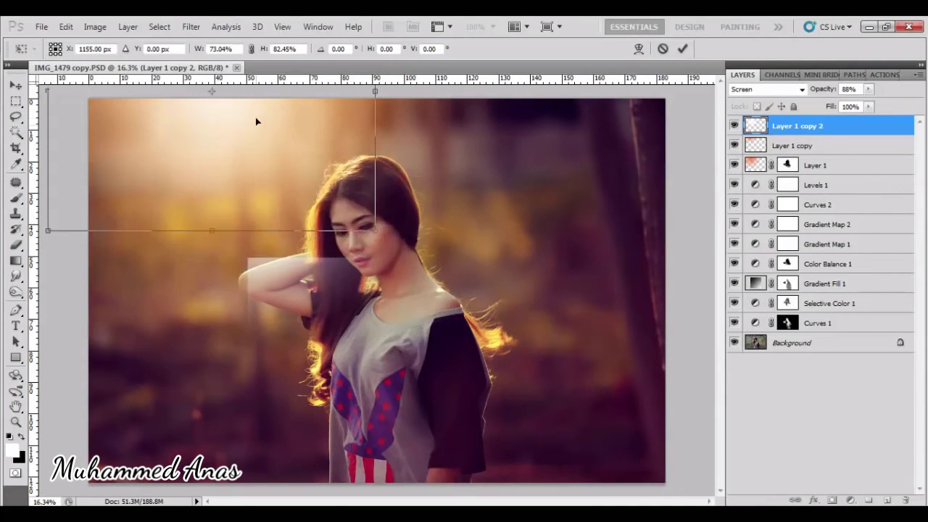
left_click_drag(257, 131, 262, 107)
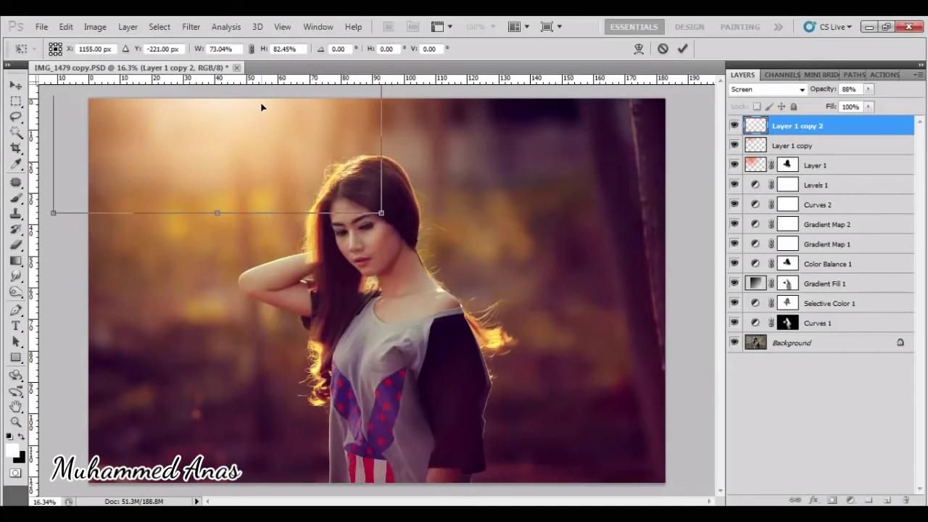
key("b")
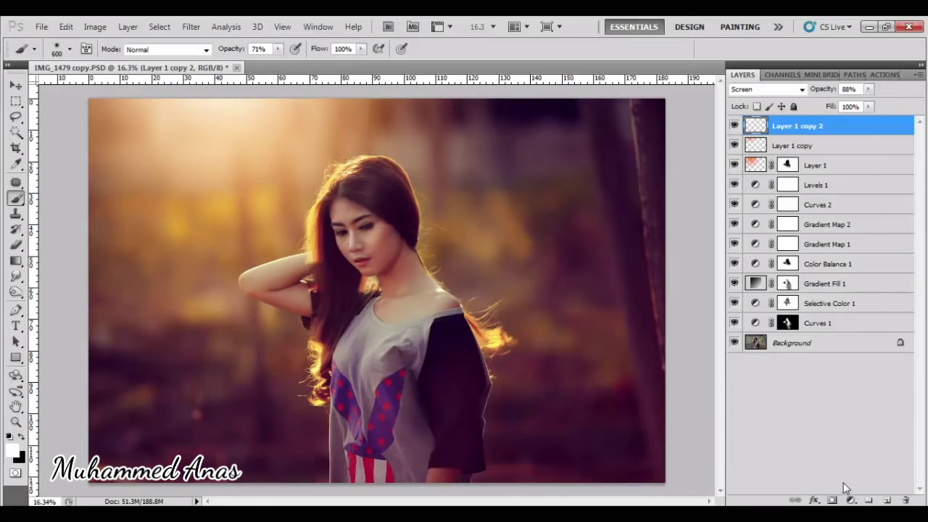
Add Vibrance 1 with Vibrance +42 and Saturation -8, then create an empty Group 1.
left_click(849, 500)
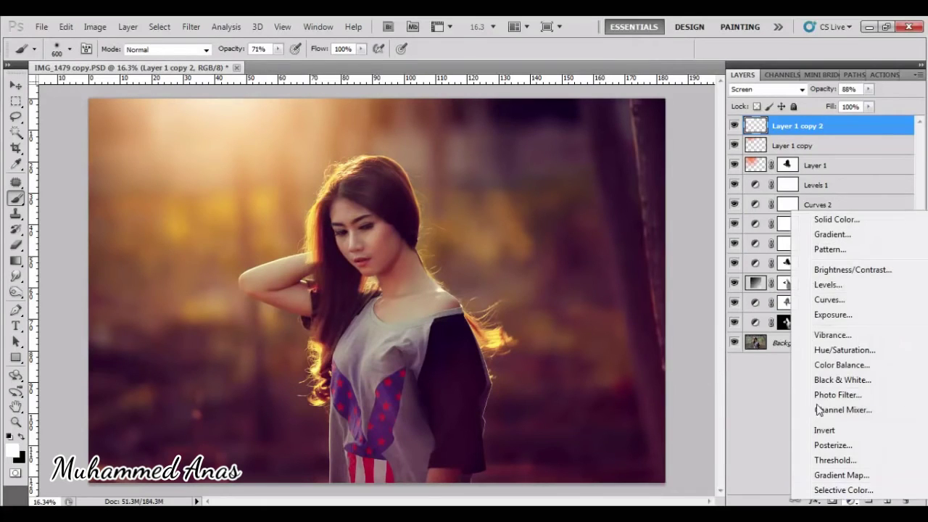
left_click(831, 336)
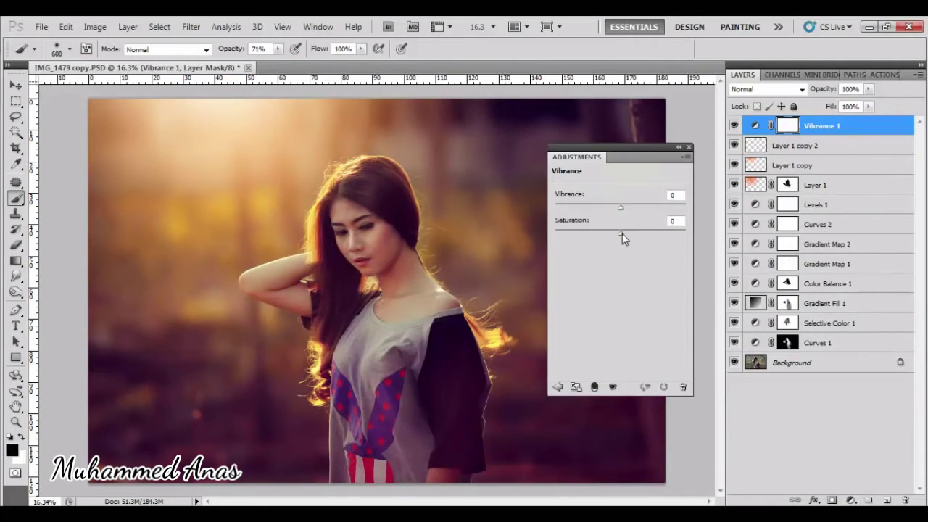
left_click_drag(622, 234, 612, 236)
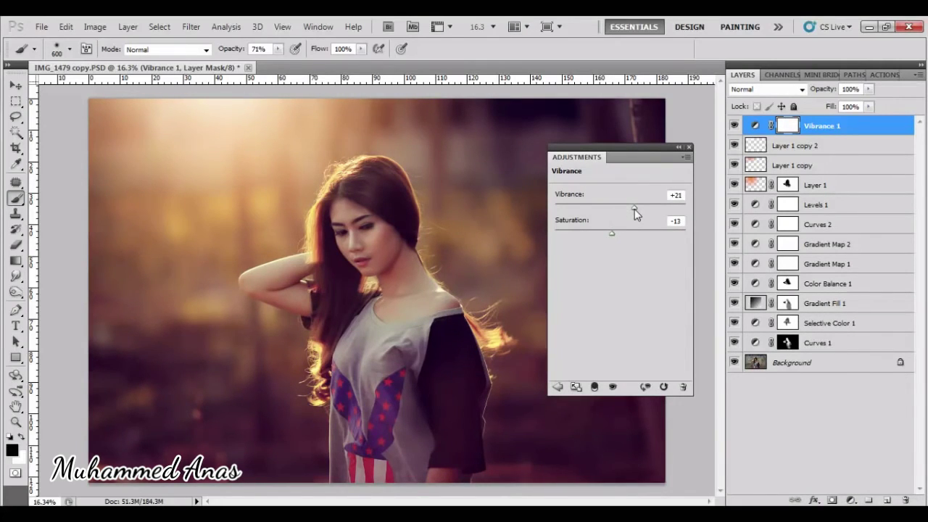
left_click_drag(634, 209, 637, 211)
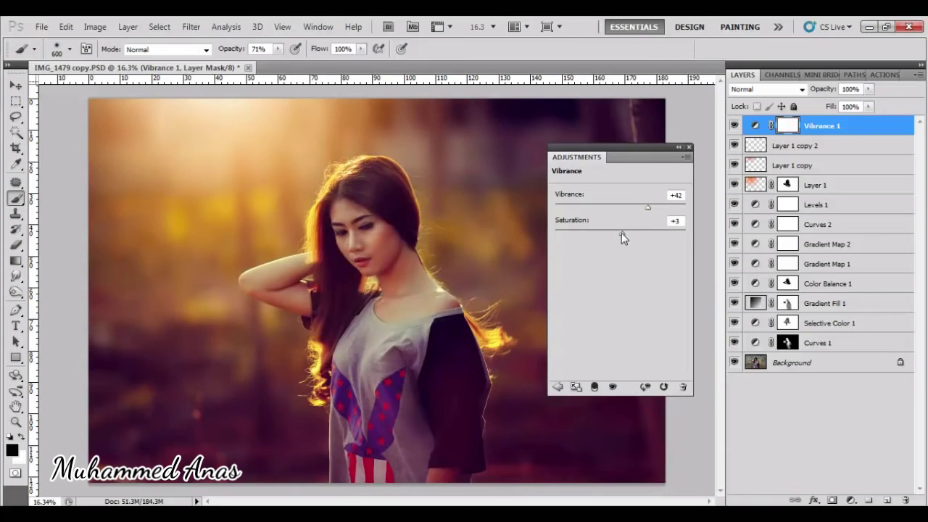
left_click_drag(621, 233, 616, 234)
left_click(689, 147)
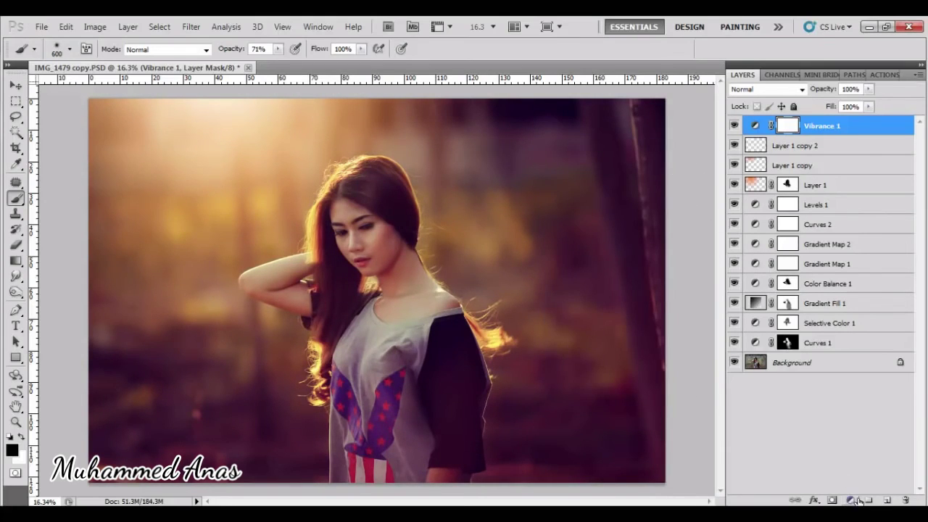
left_click(869, 500)
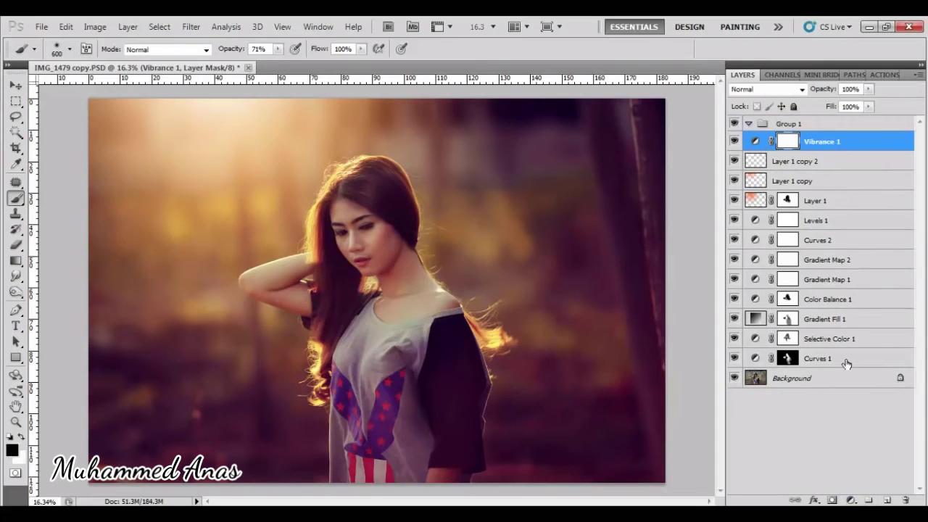
Move Vibrance 1 through Curves 1 into Group 1, compare, then stamp visible layers as Layer 2.
left_click(844, 358, "shift")
left_click_drag(851, 150, 849, 126)
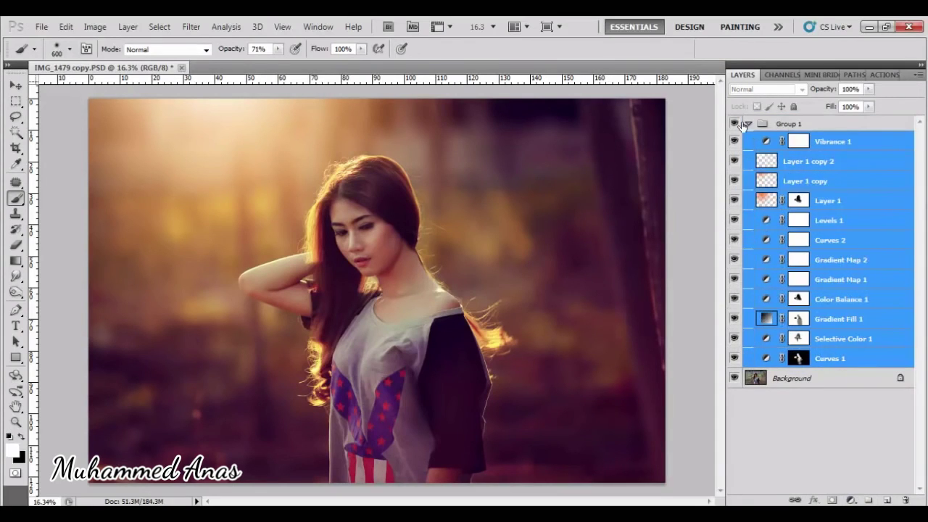
left_click(748, 123)
left_click(734, 124)
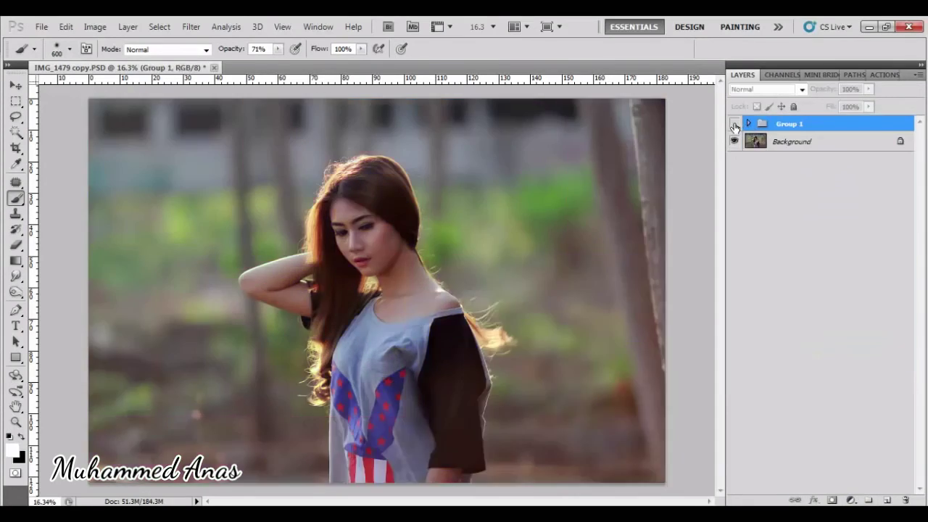
left_click(734, 124)
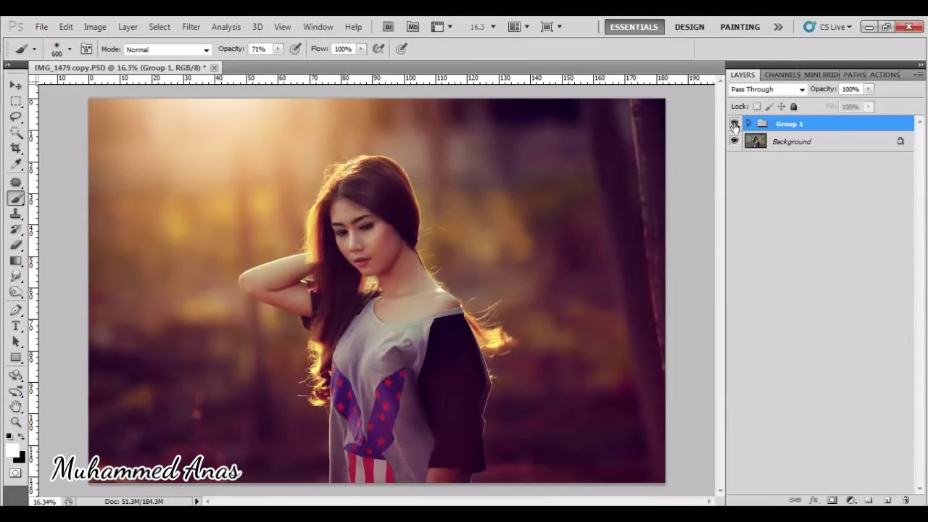
key("ctrl+shift+alt+e")
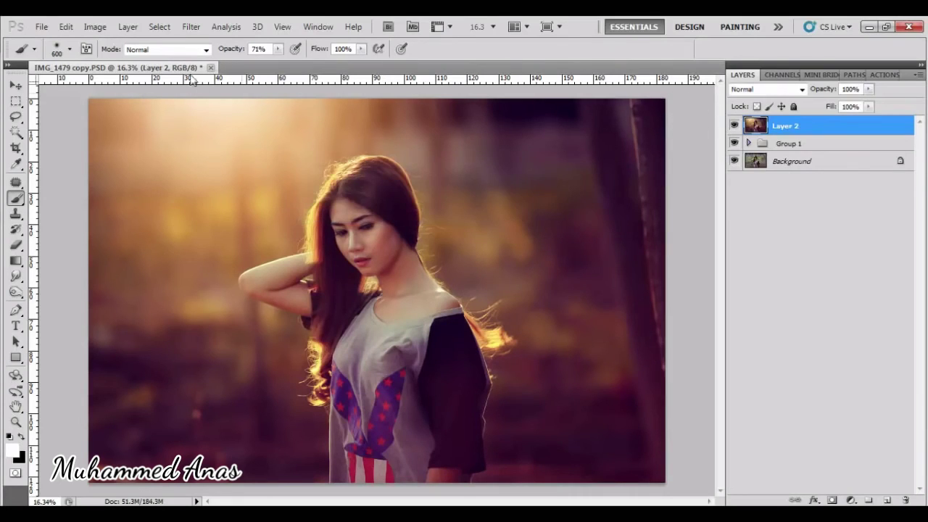
Apply a yellow Variations tint to Layer 2.
left_click(101, 28)
mouse_move(116, 61)
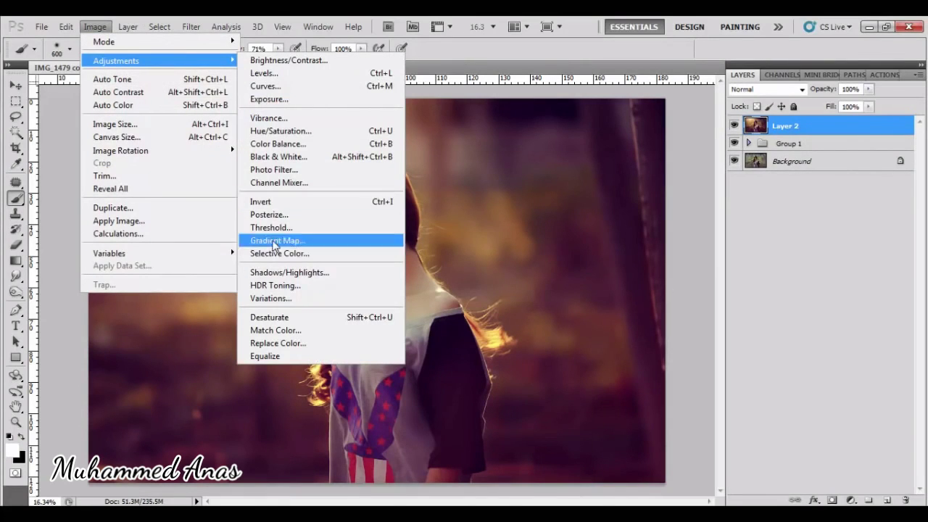
left_click(281, 298)
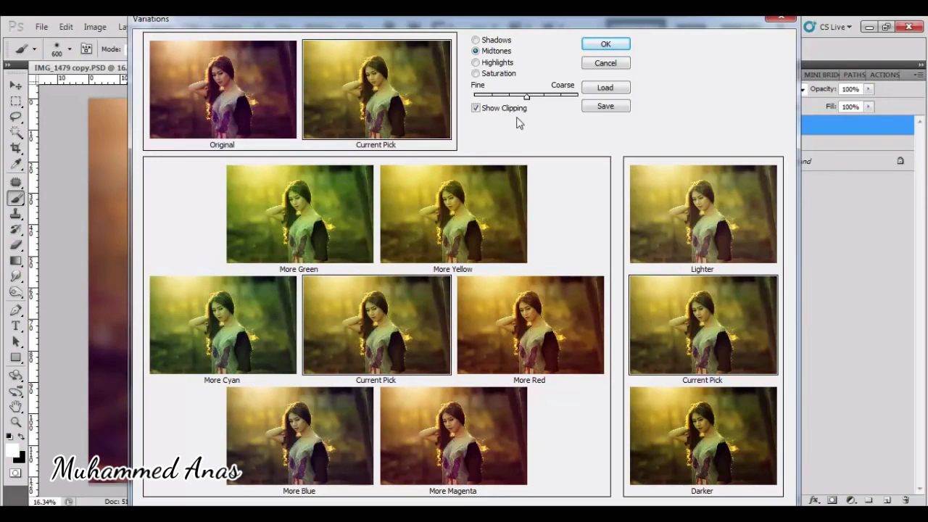
left_click(602, 46)
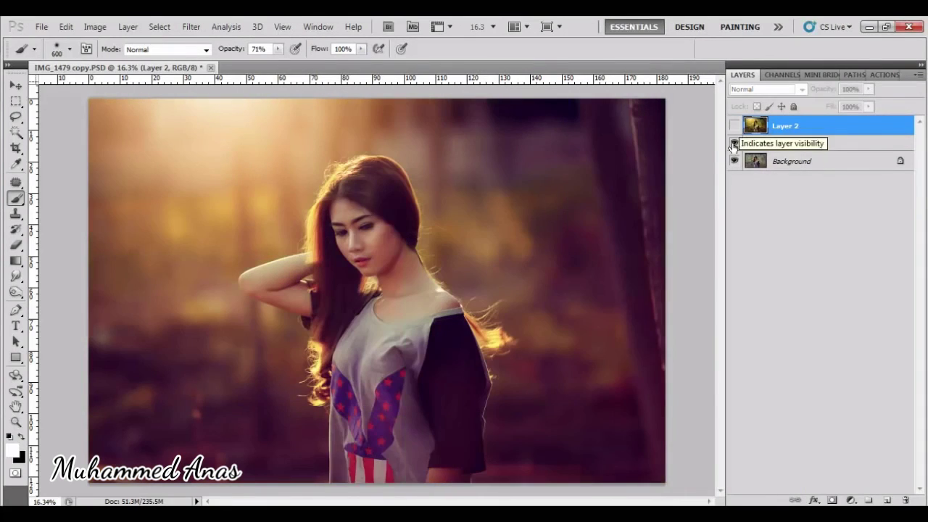
Compare the toning on and off, then set Layer 2's opacity to 31%.
left_click(734, 143)
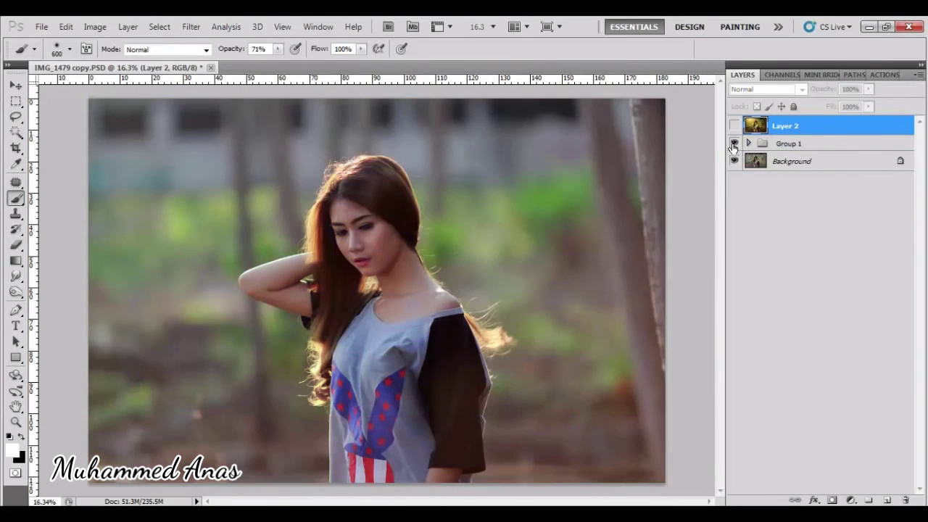
left_click(733, 125)
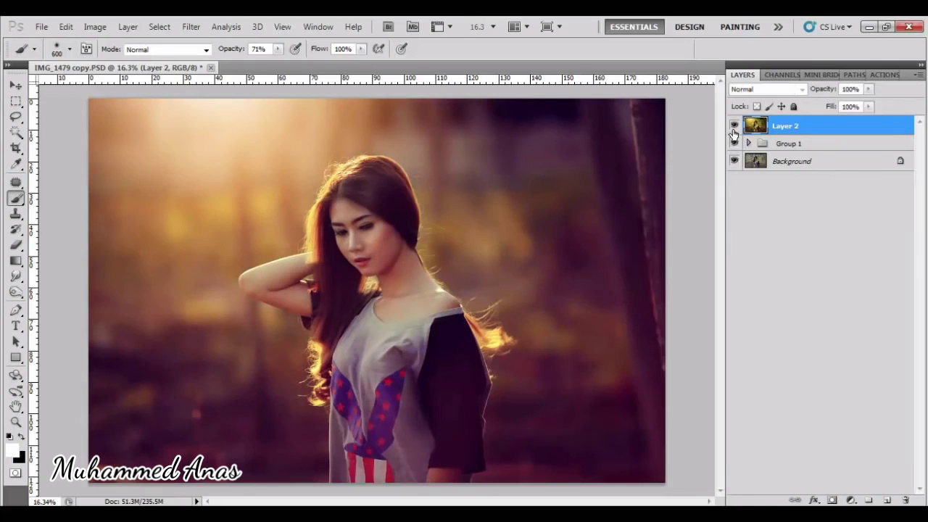
left_click(733, 143)
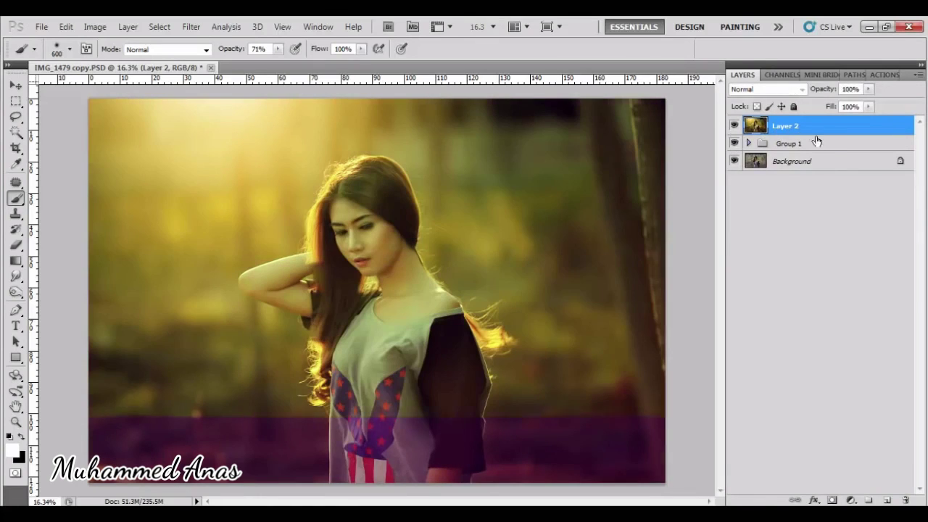
left_click(868, 89)
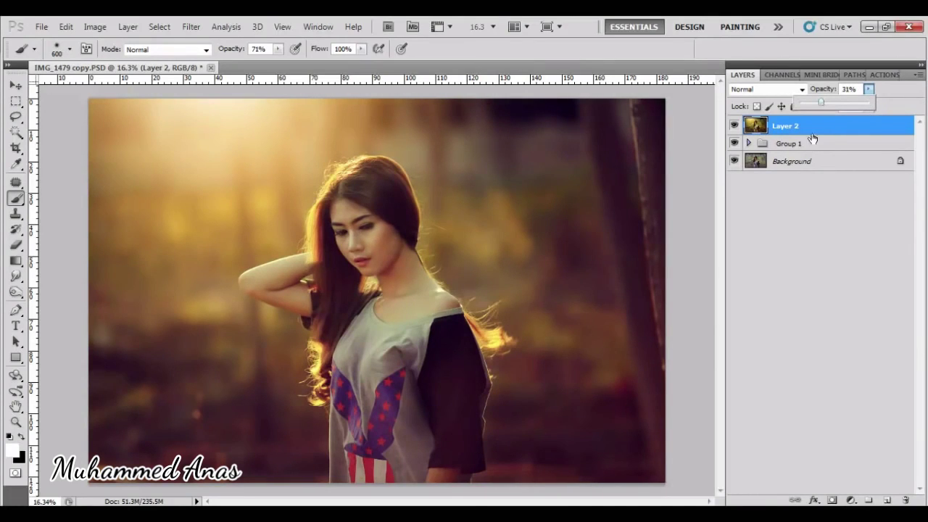
left_click(814, 129)
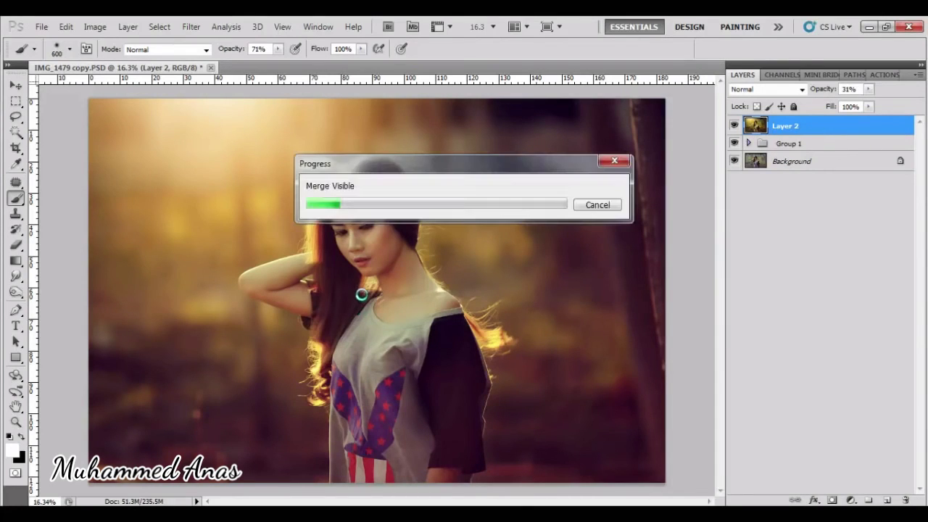
Stamp all visible layers into a new Layer 3 and flip it horizontally.
key("ctrl+shift+alt+e")
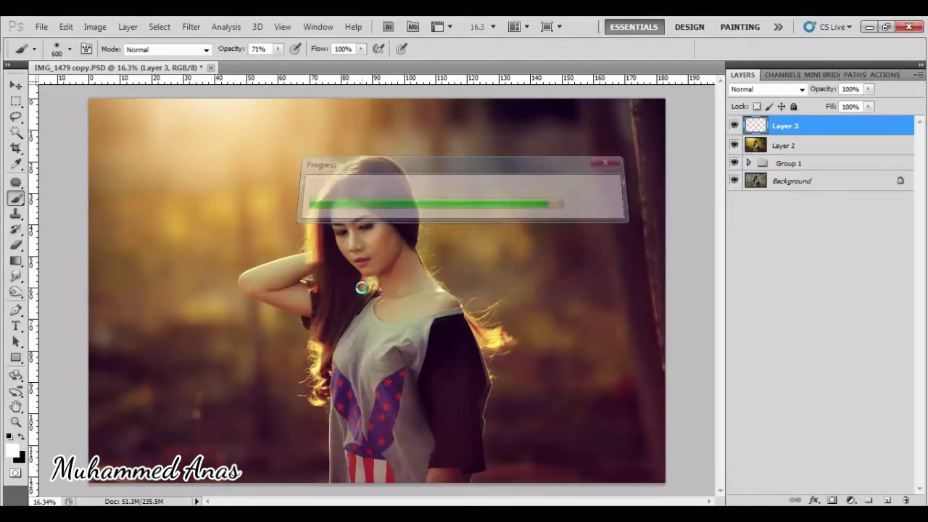
key("ctrl+t")
right_click(366, 259)
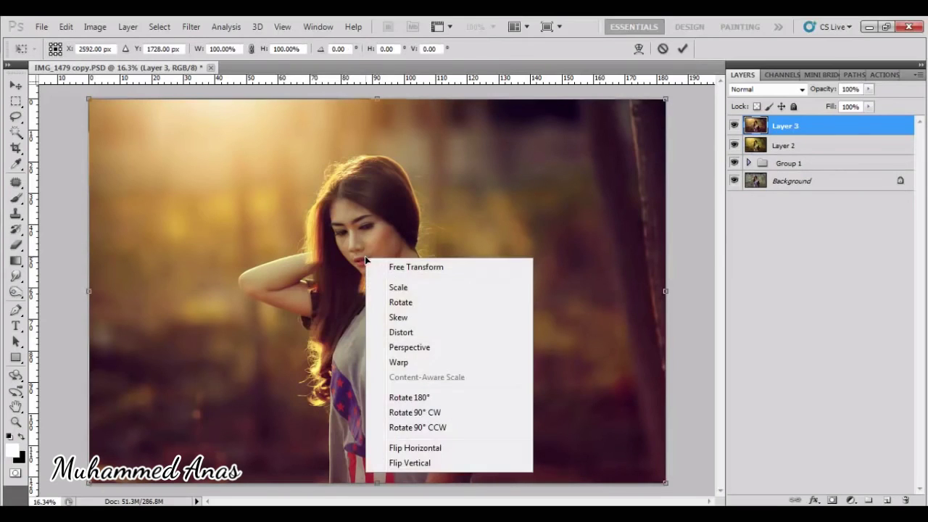
left_click(411, 448)
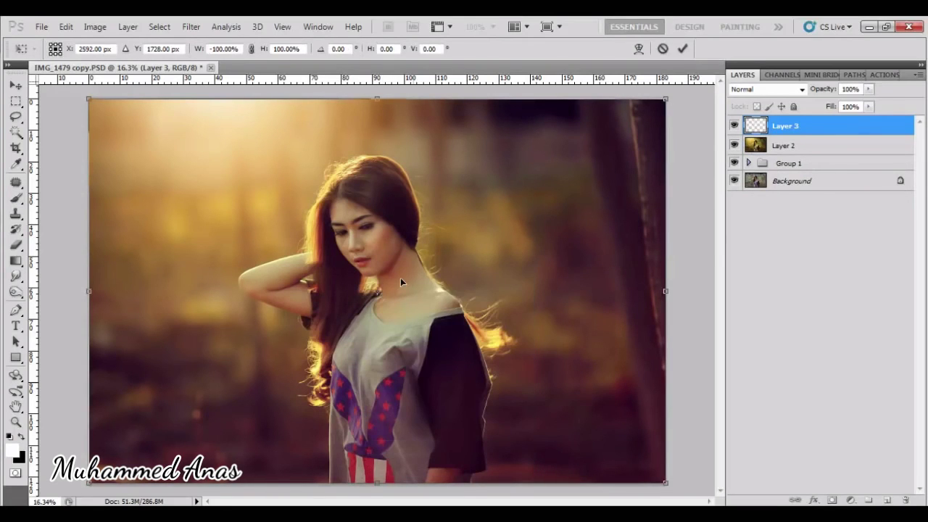
Enlarge Layer 3 to about 127%, tilt it -1.99°, and shift it slightly left.
key("ctrl+minus")
key("ctrl+minus")
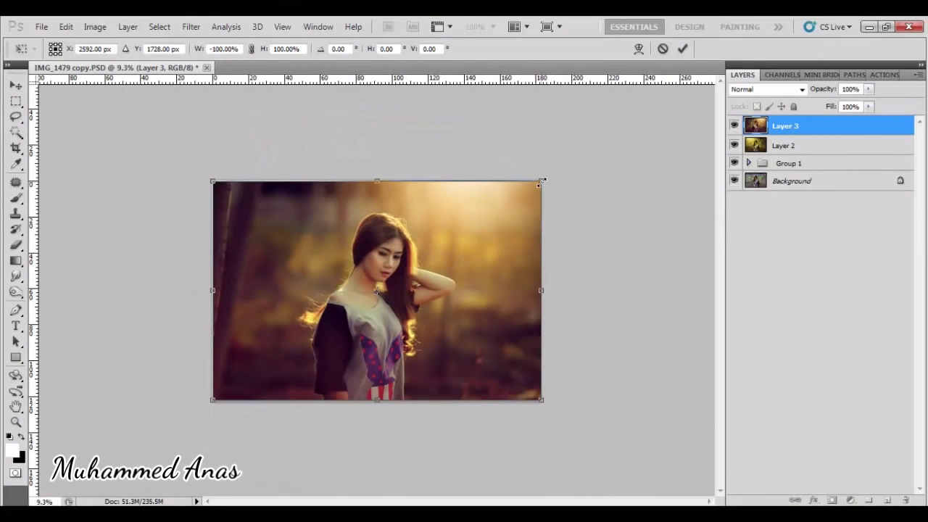
mouse_move(542, 182)
left_mouse_down()
mouse_move(593, 131)
mouse_move(577, 147)
mouse_move(584, 131)
left_mouse_up()
left_click_drag(416, 250, 397, 255)
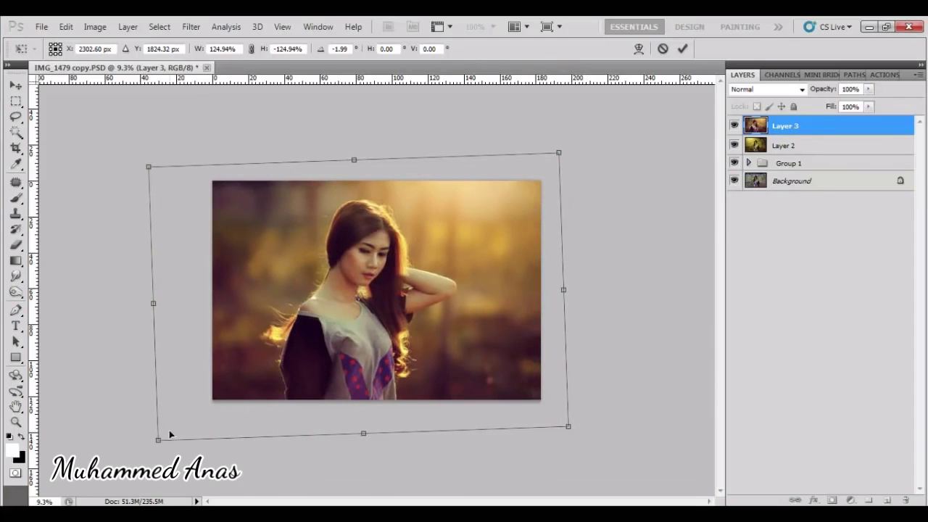
mouse_move(158, 439)
left_mouse_down()
mouse_move(146, 449)
mouse_move(152, 444)
left_mouse_up()
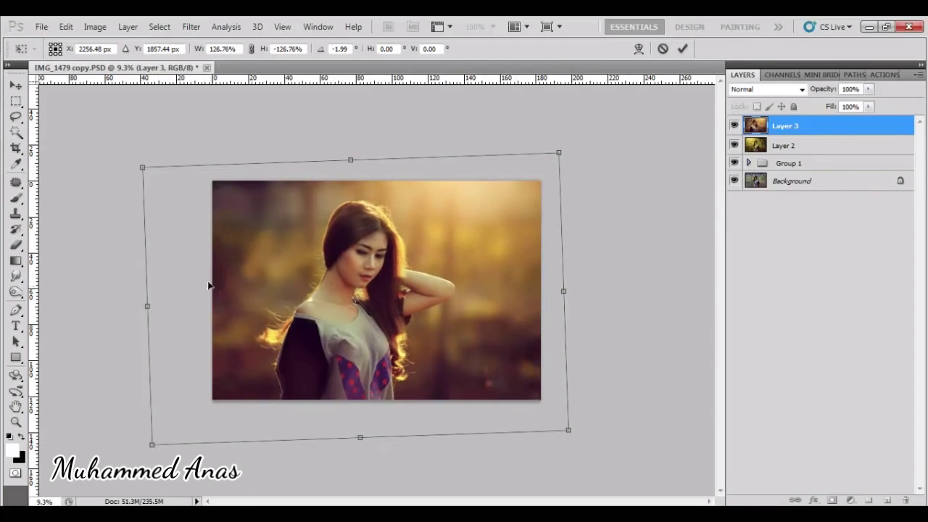
left_click_drag(227, 264, 216, 265)
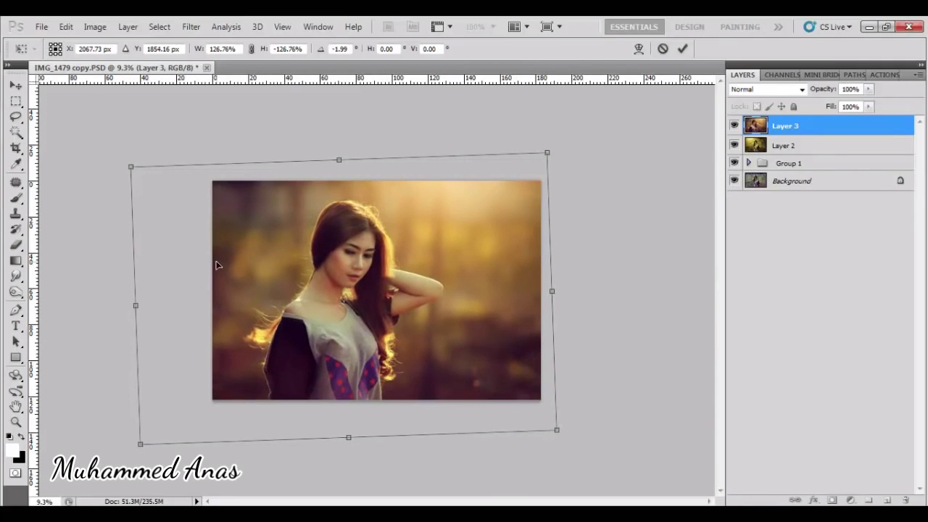
key("b")
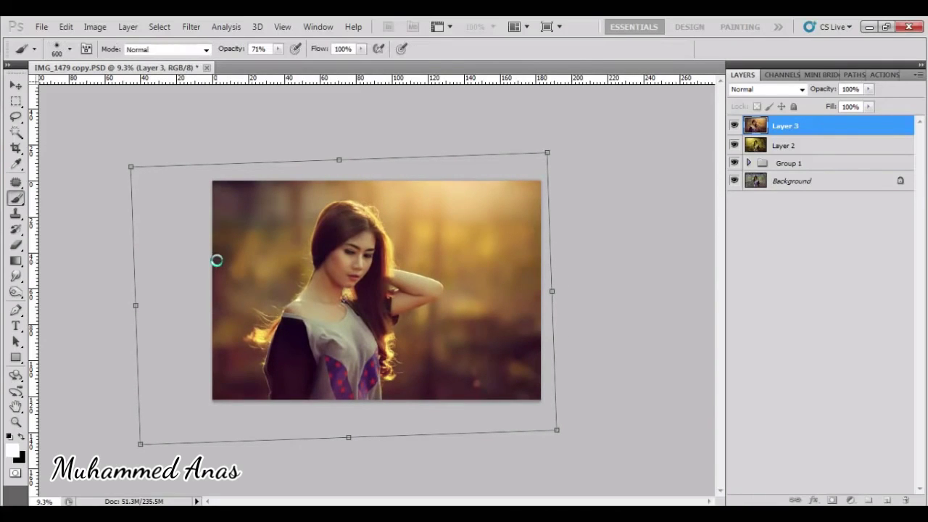